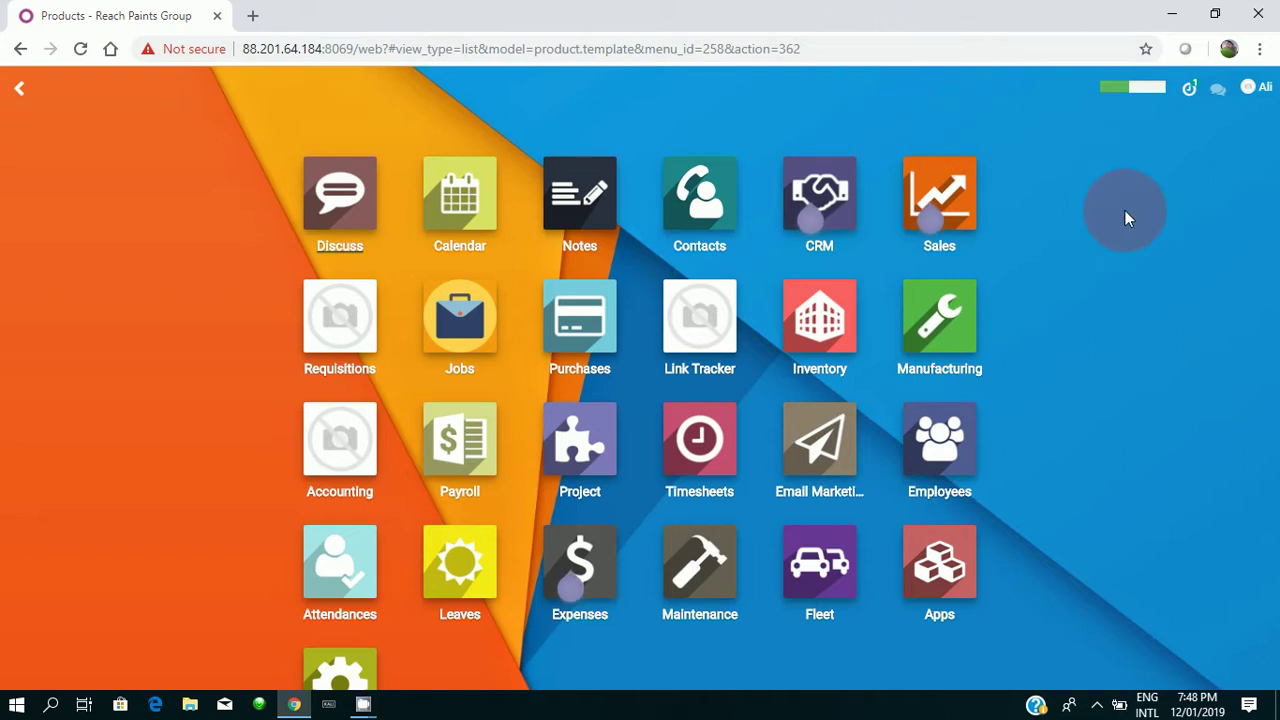
# - Display the Inventory products as a list to review their costs and quantities on hand
pyautogui.click(815, 333)
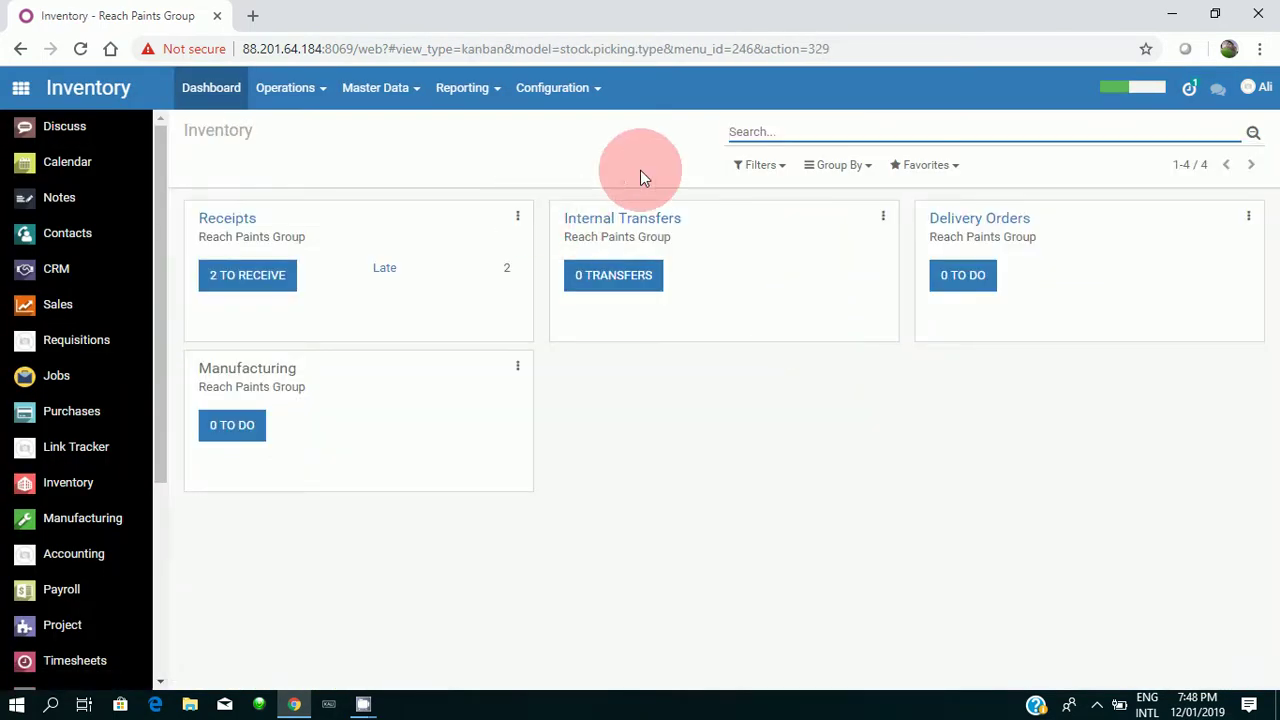
pyautogui.click(395, 100)
pyautogui.click(394, 127)
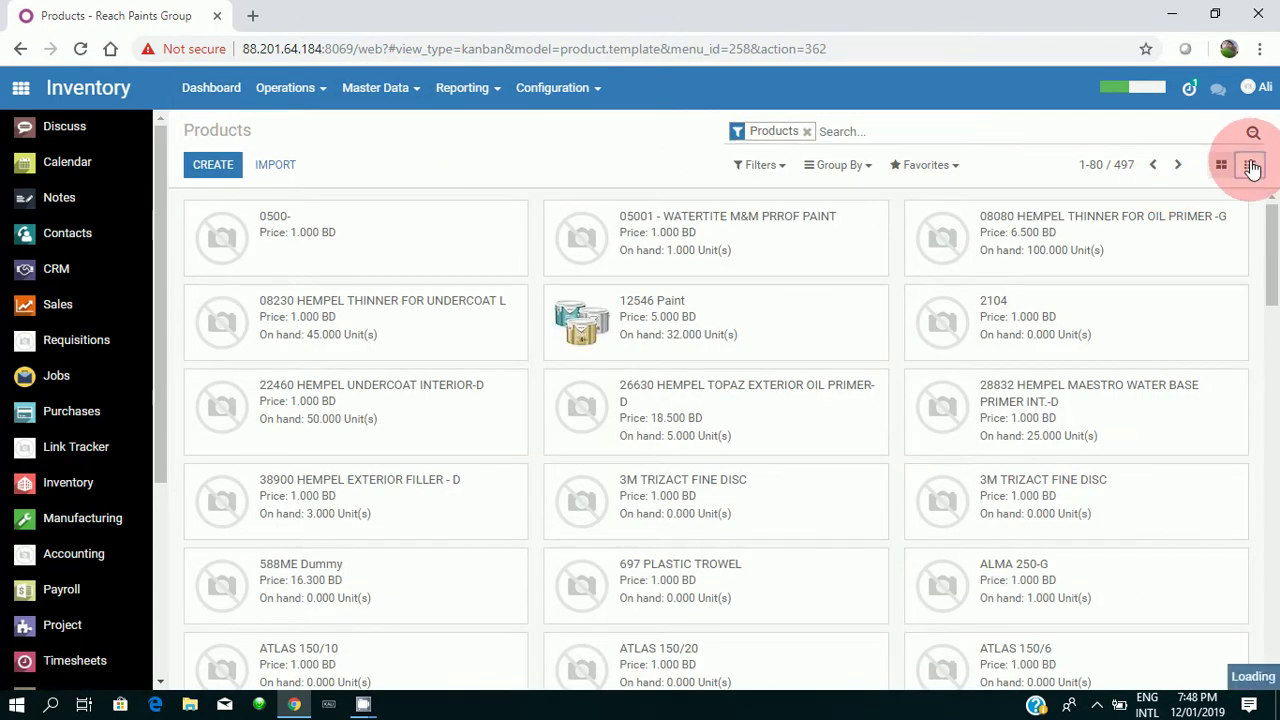
pyautogui.click(1251, 166)
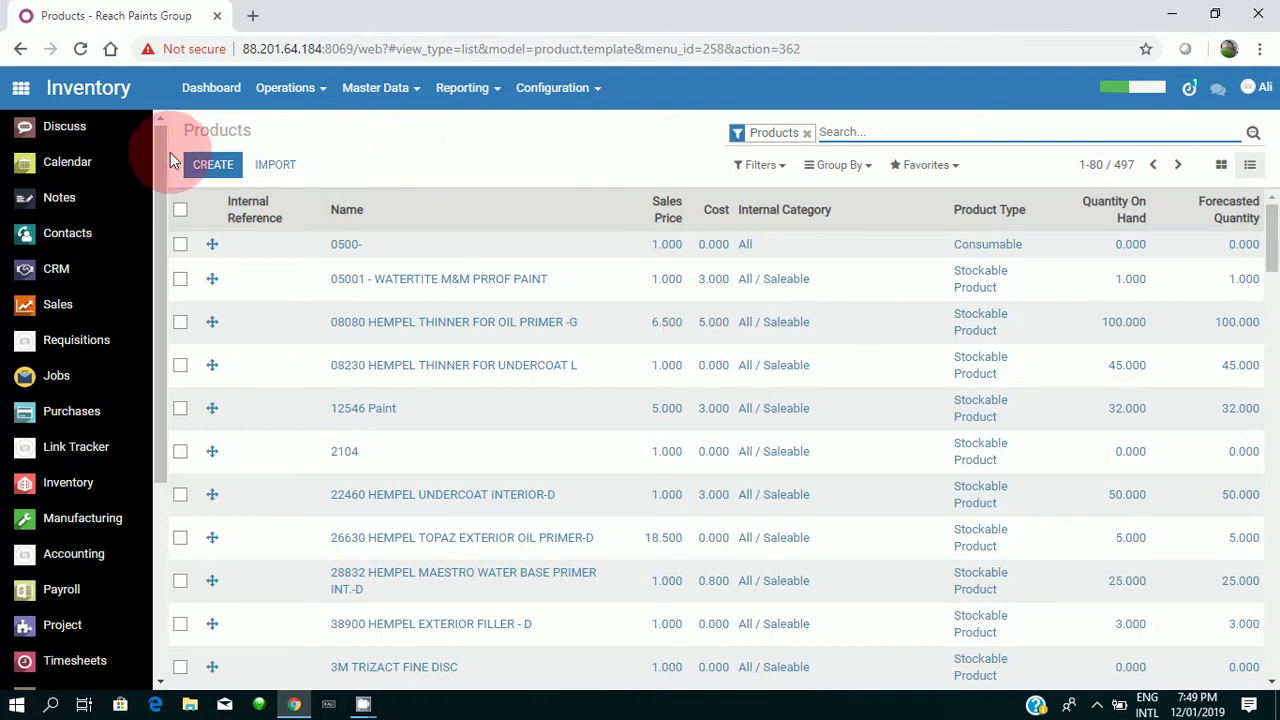
# - Create a new request for quotation in Purchases with Aspire Trading as the vendor
pyautogui.click(22, 90)
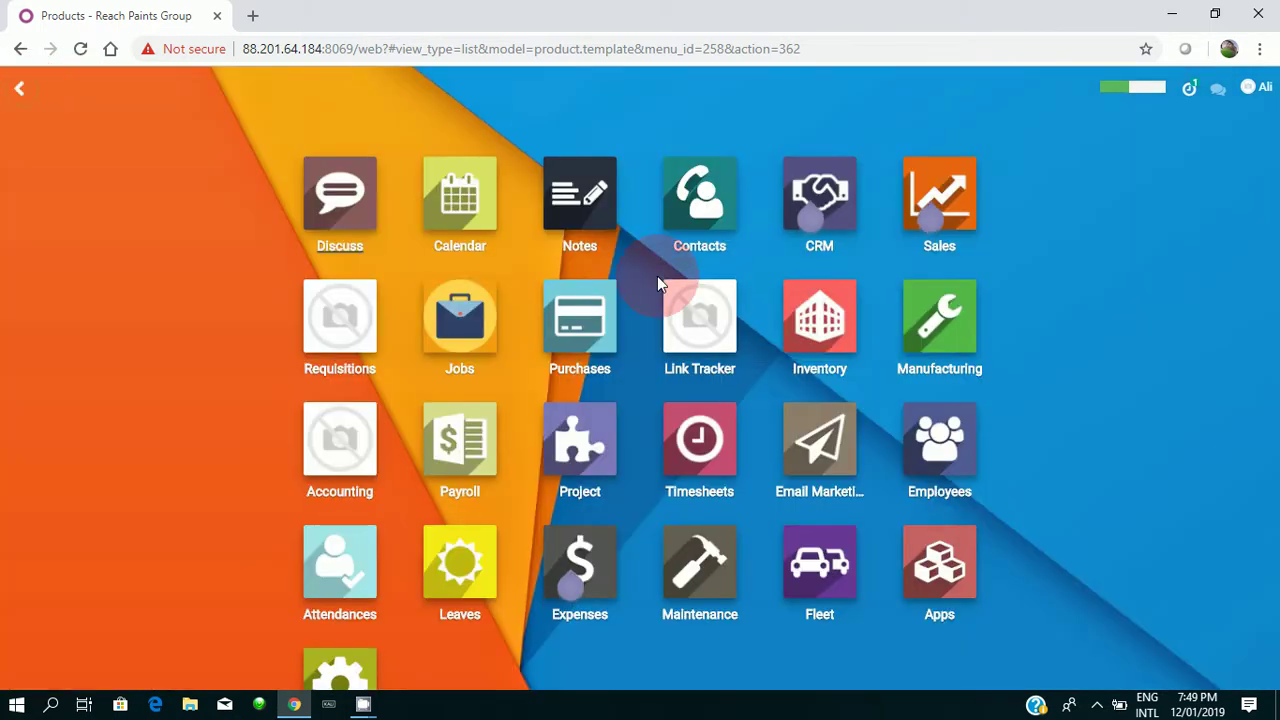
pyautogui.click(577, 318)
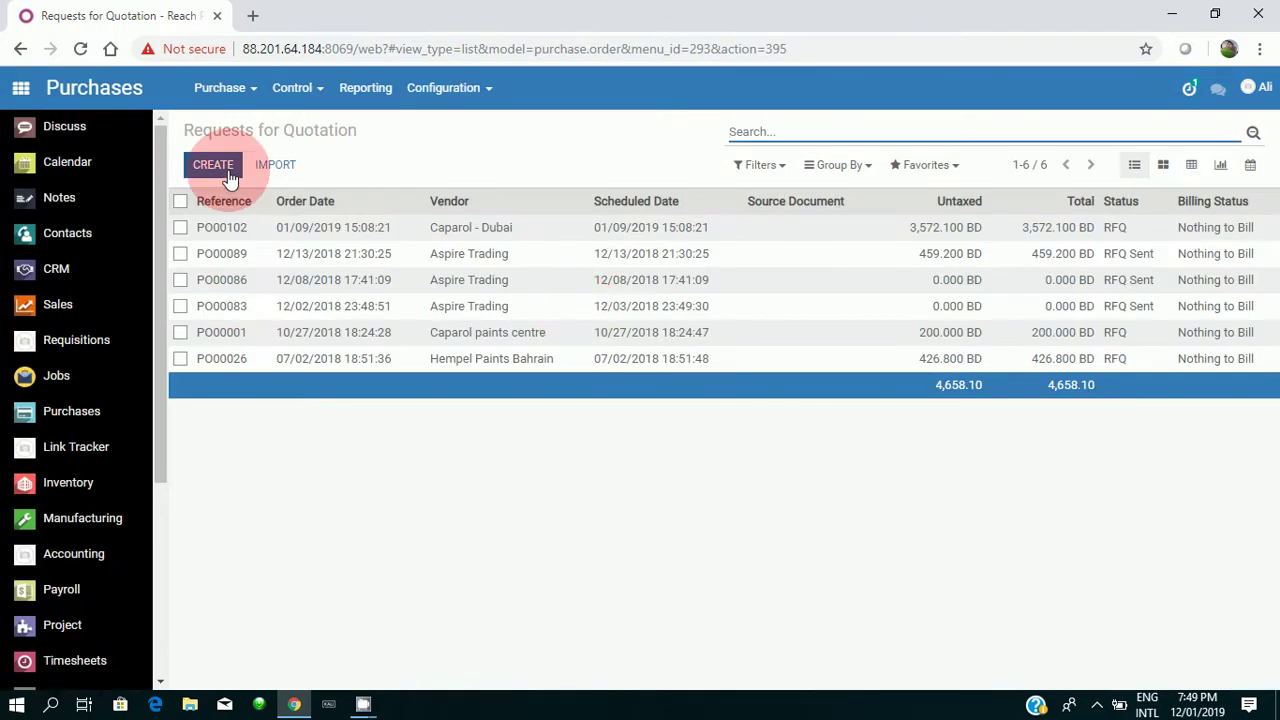
pyautogui.click(211, 168)
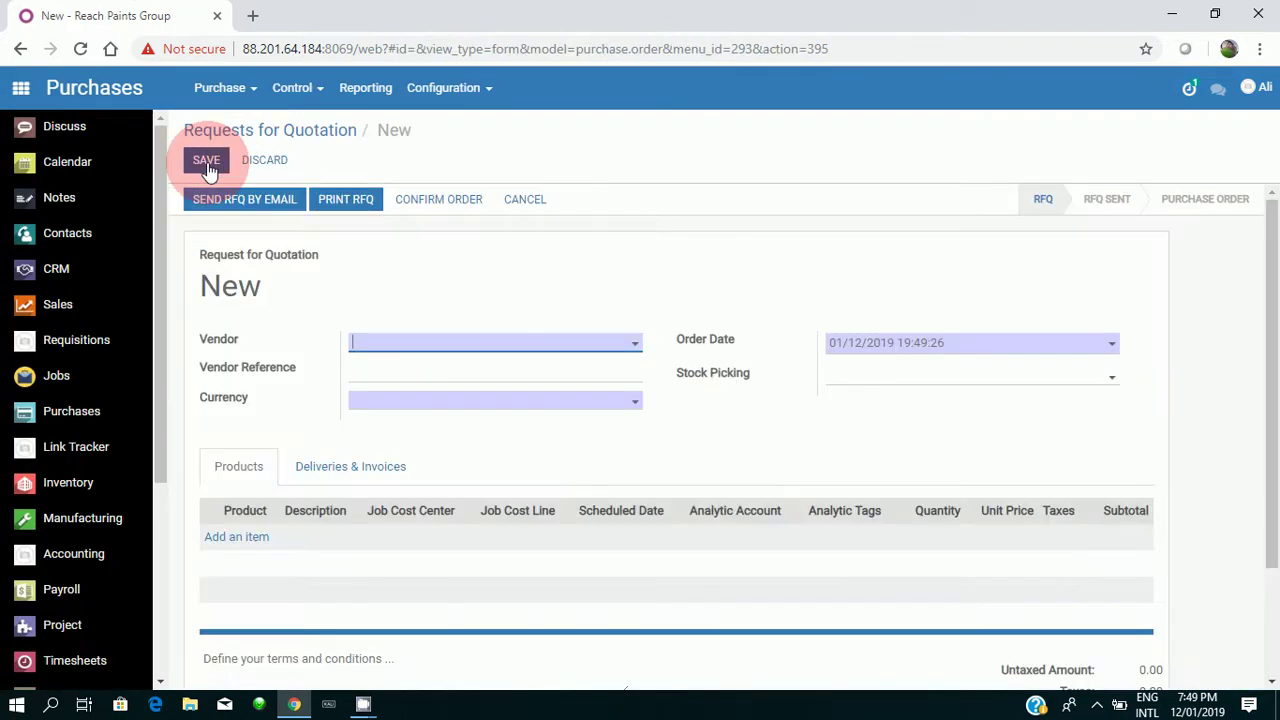
pyautogui.click(410, 343)
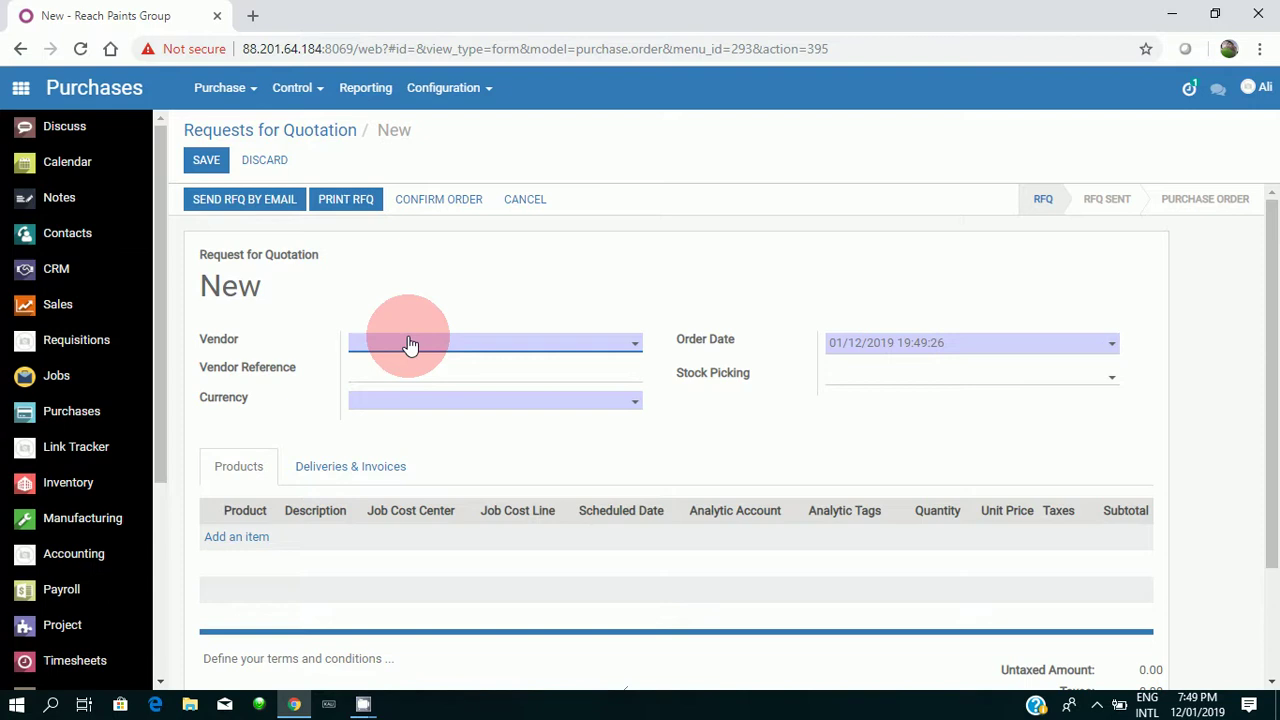
pyautogui.write('as')
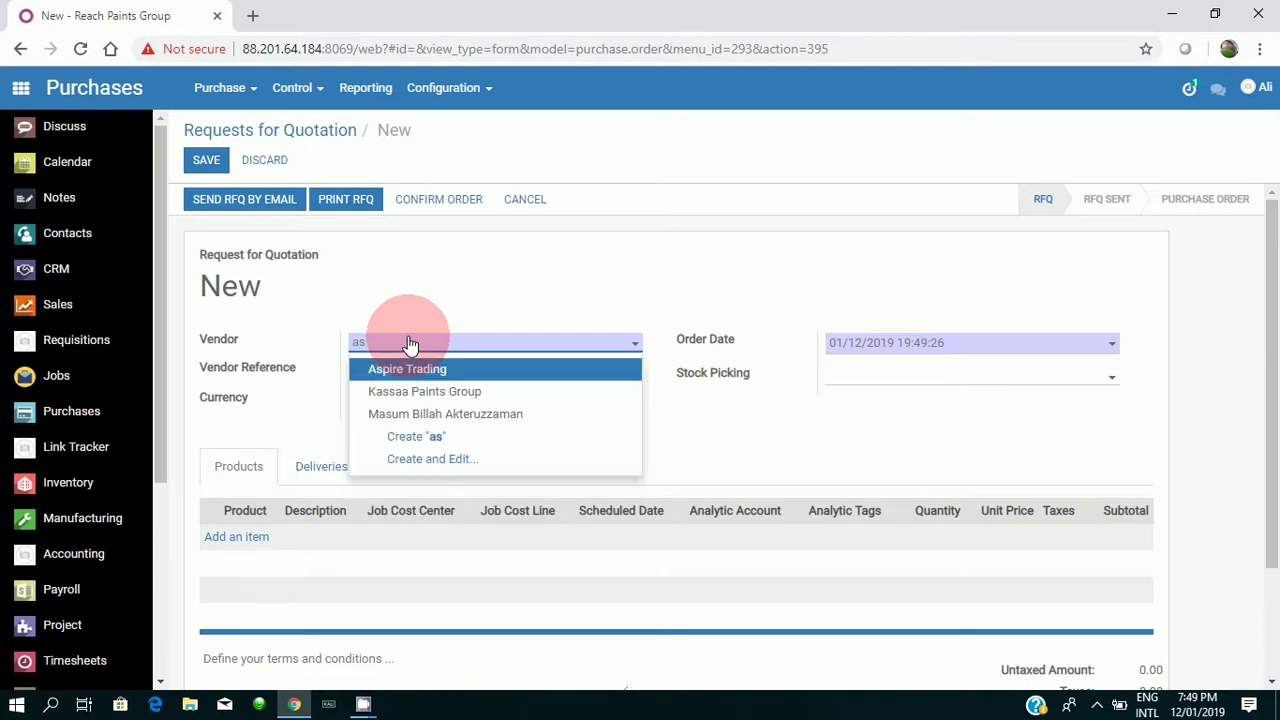
pyautogui.click(425, 370)
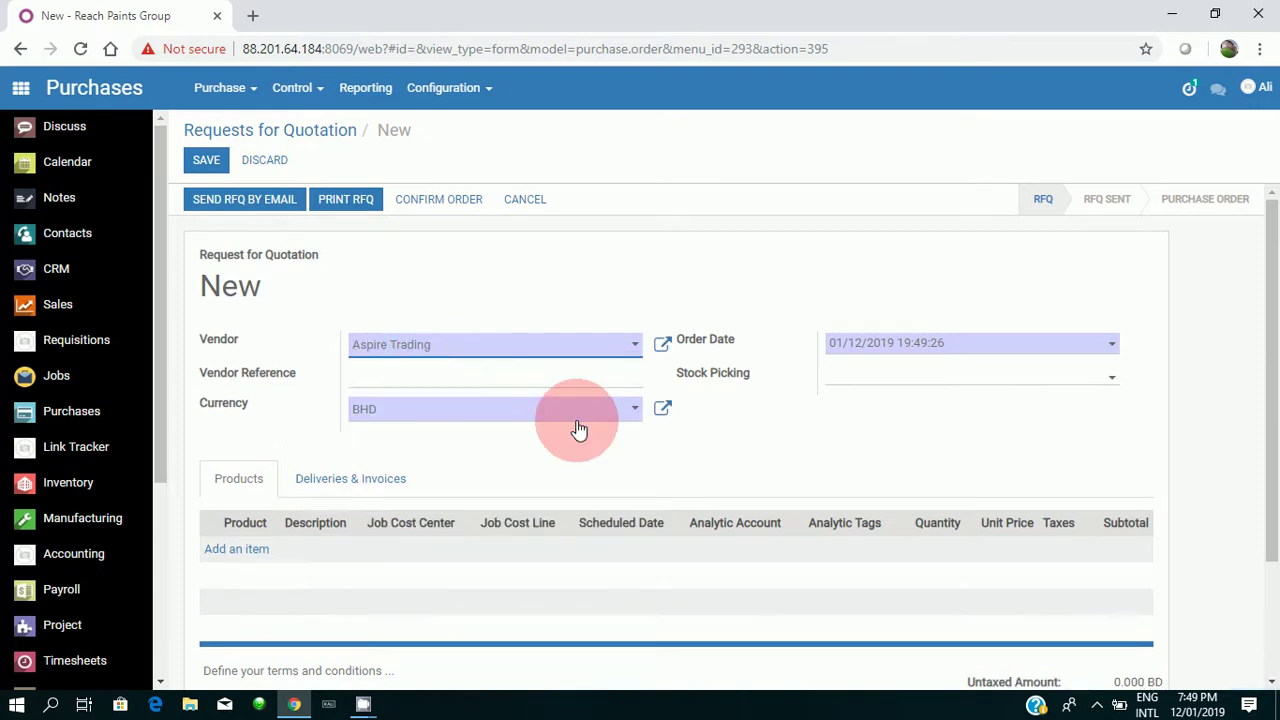
# - Add a line for 08080 HEMPEL THINNER FOR OIL PRIMER -G with quantity 50 and unit price 5.5
pyautogui.click(226, 553)
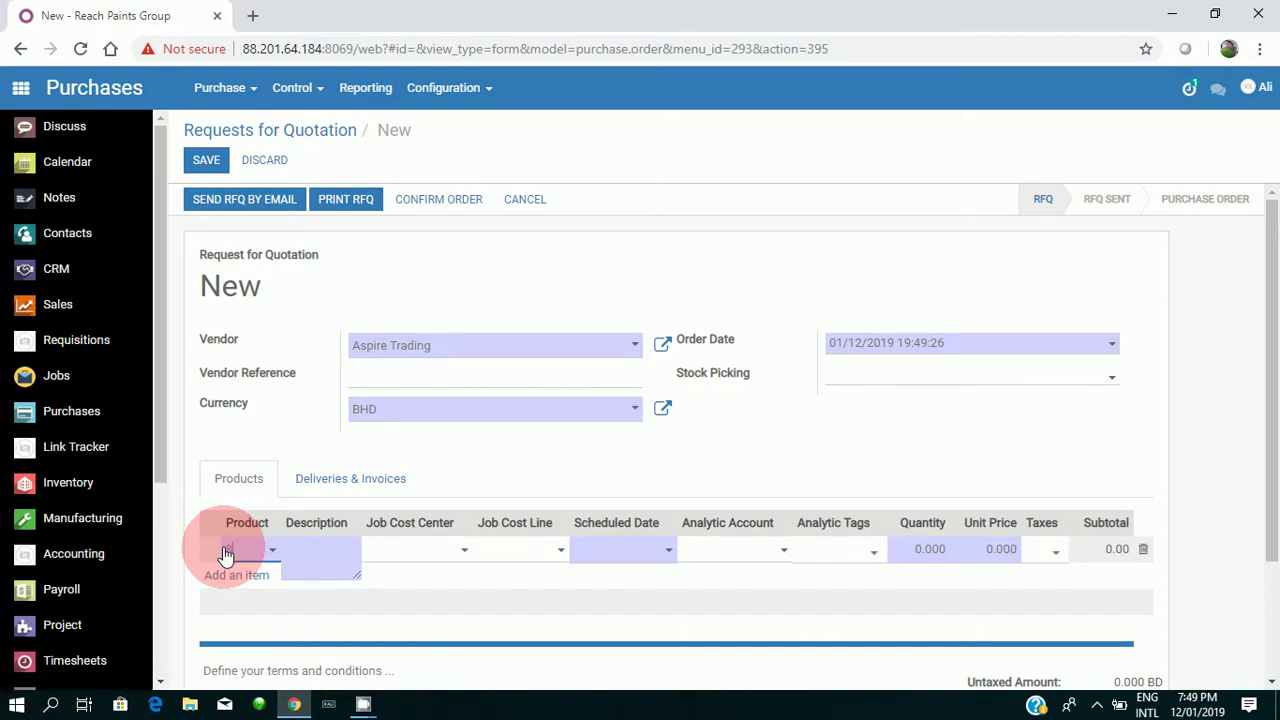
pyautogui.write('808')
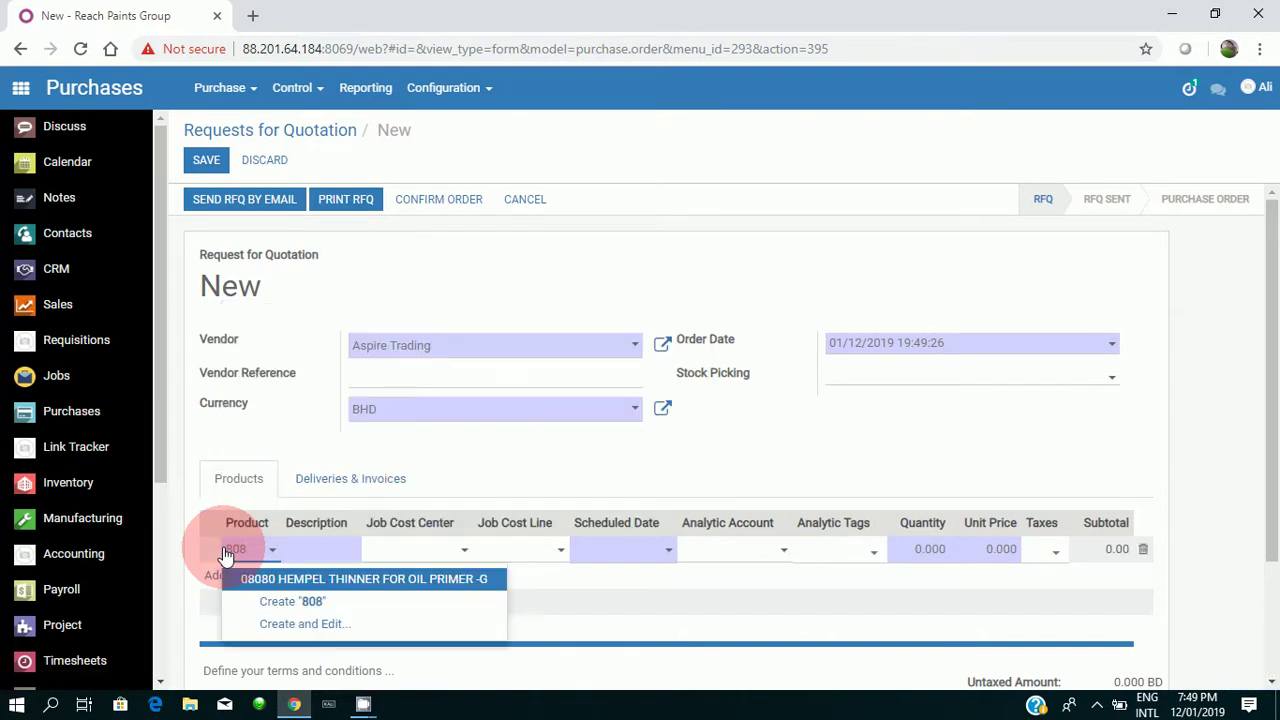
pyautogui.click(296, 580)
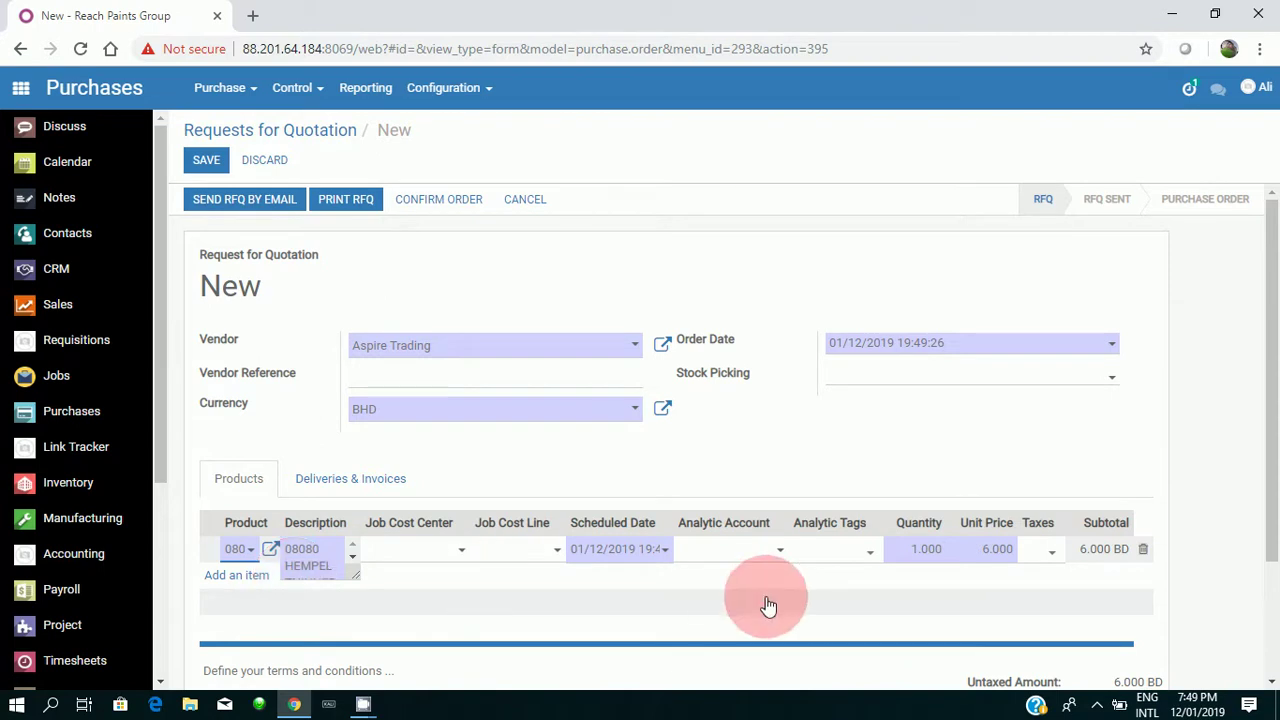
pyautogui.click(922, 548)
pyautogui.doubleClick(922, 548)
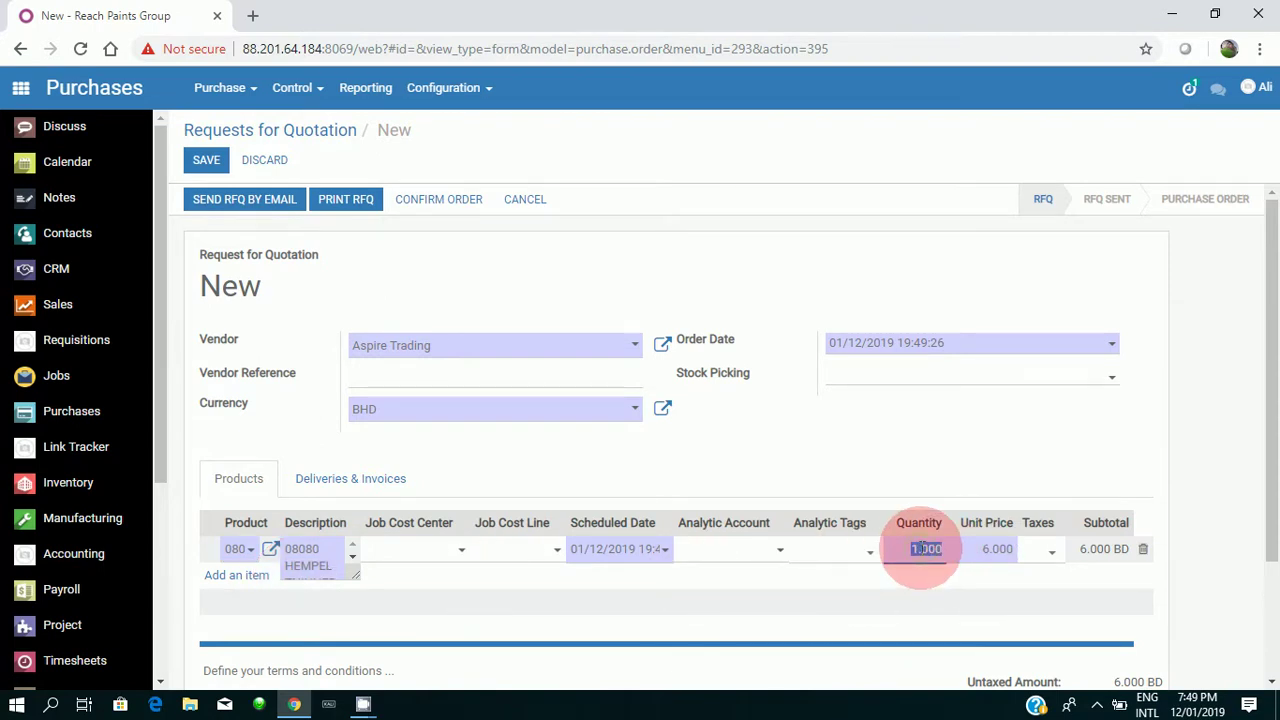
pyautogui.write('50')
pyautogui.click(968, 550)
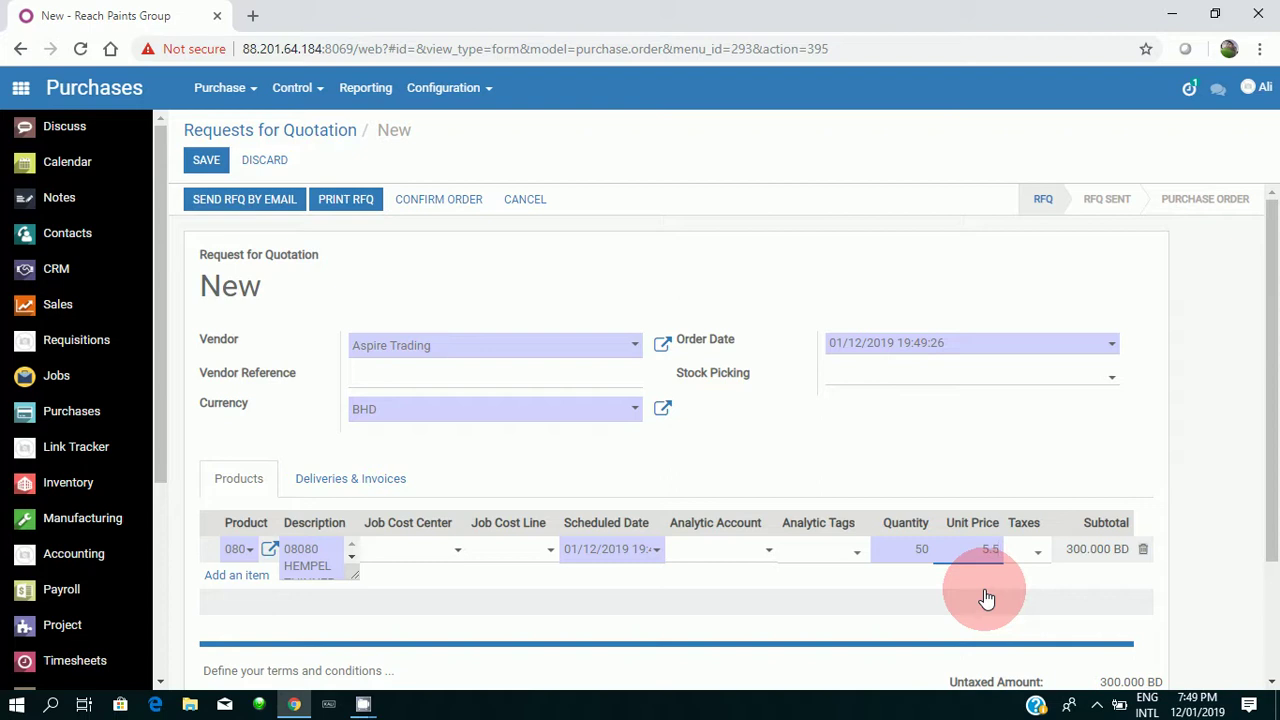
pyautogui.click(905, 598)
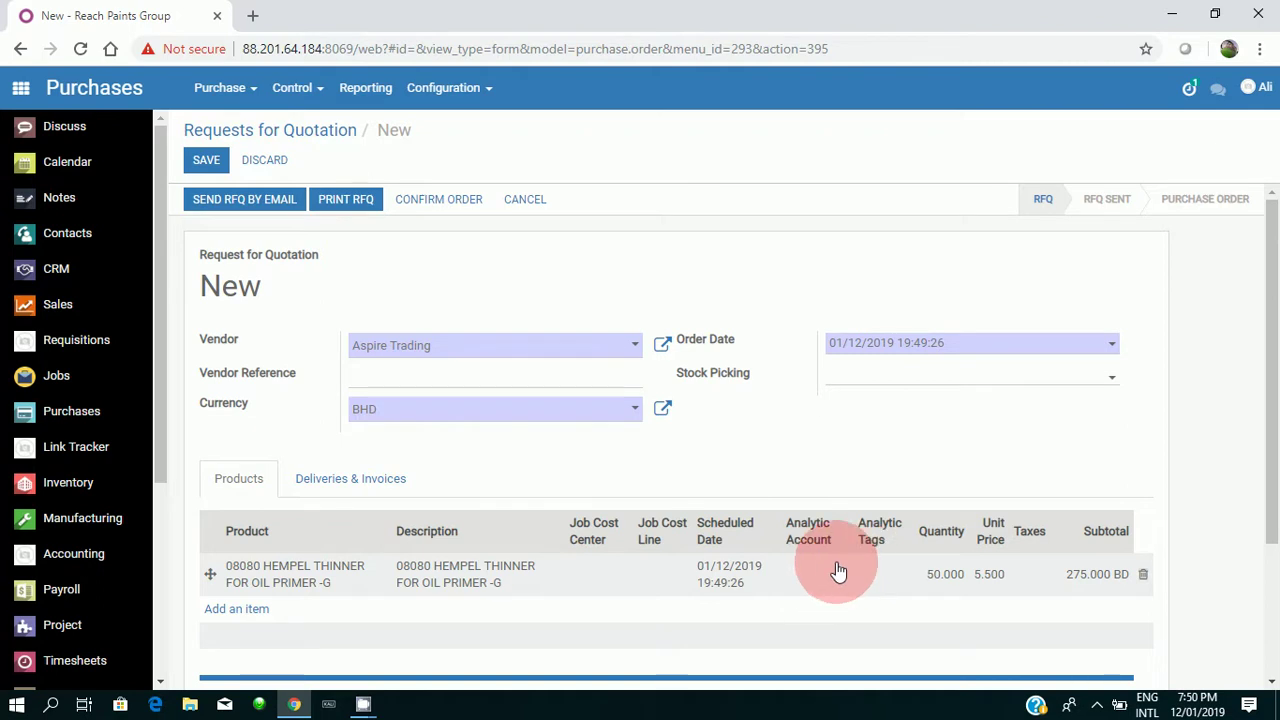
# - Assign the Internal Project analytic account to the product line, and save and confirm the order
pyautogui.click(813, 580)
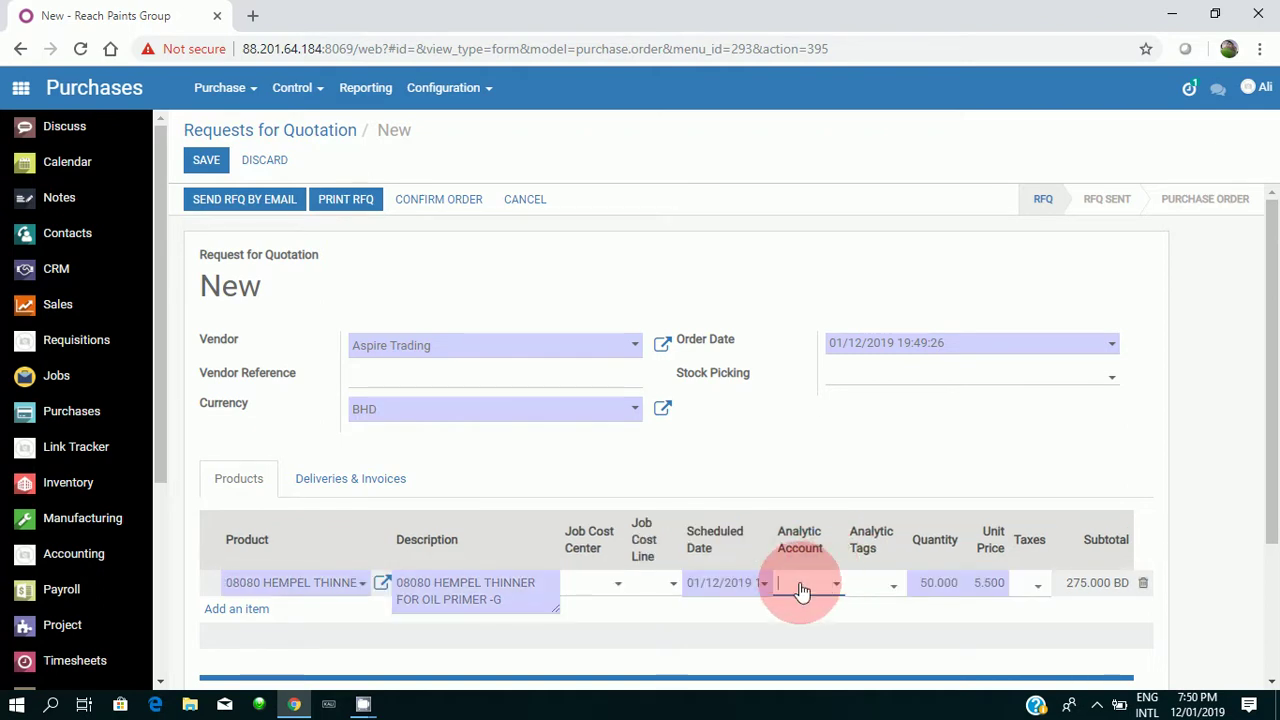
pyautogui.click(838, 590)
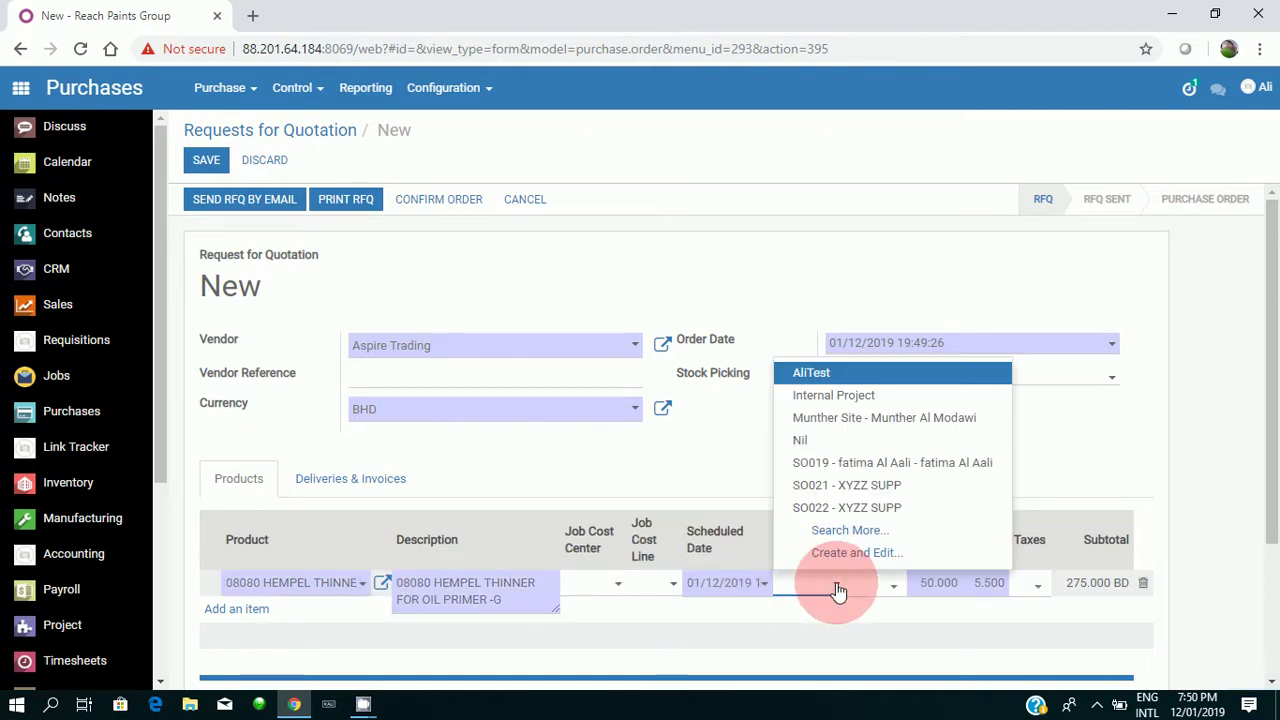
pyautogui.click(862, 400)
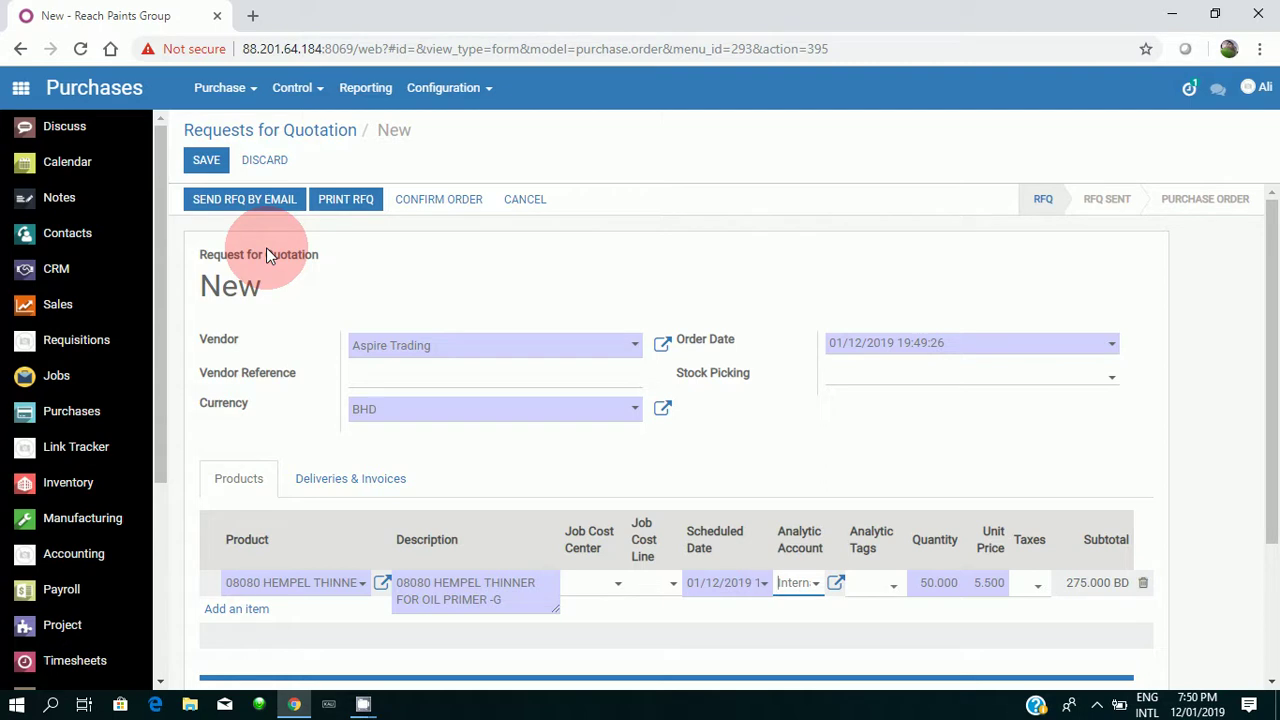
pyautogui.click(195, 172)
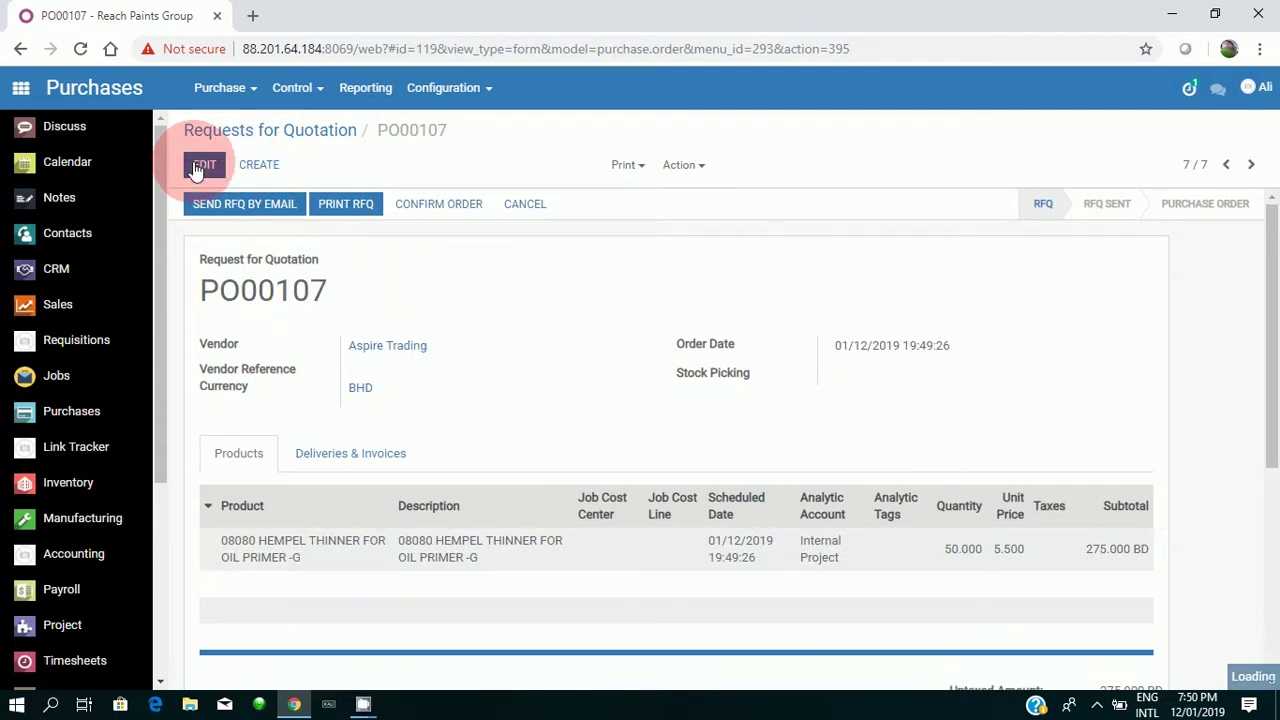
pyautogui.click(437, 208)
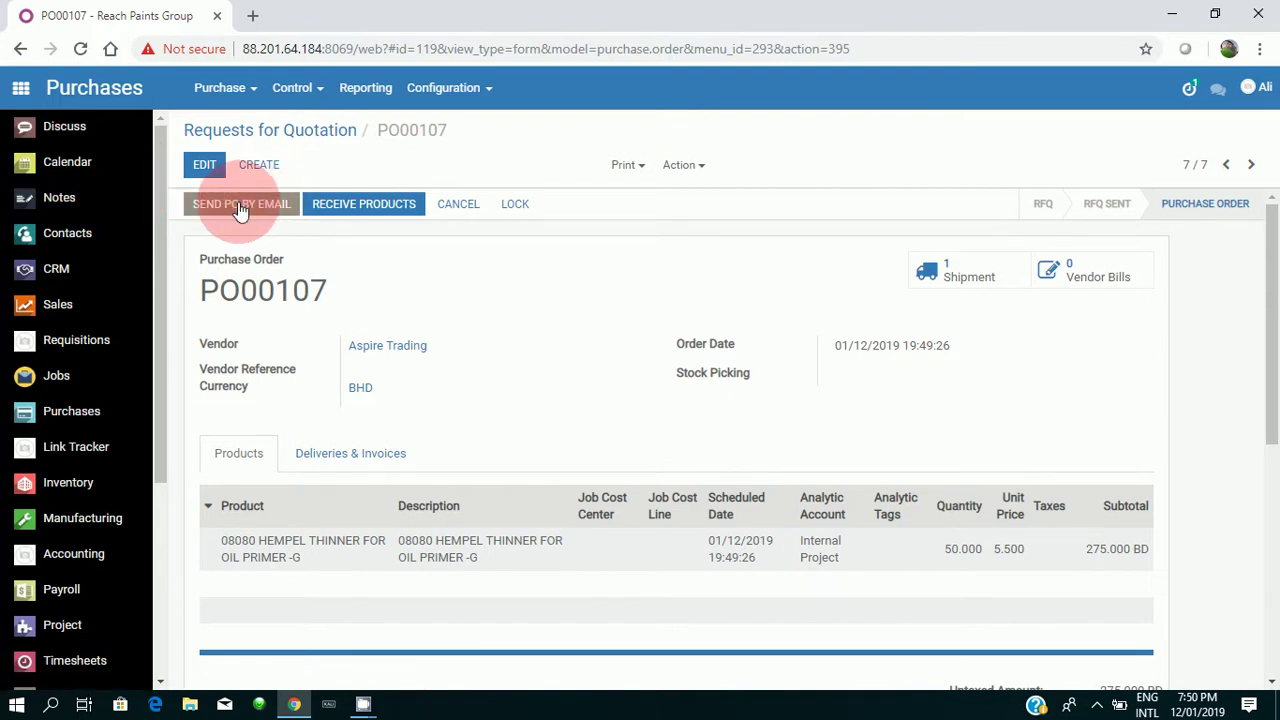
# - Open the newly confirmed Aspire Trading order from the Purchase Orders list
pyautogui.click(258, 136)
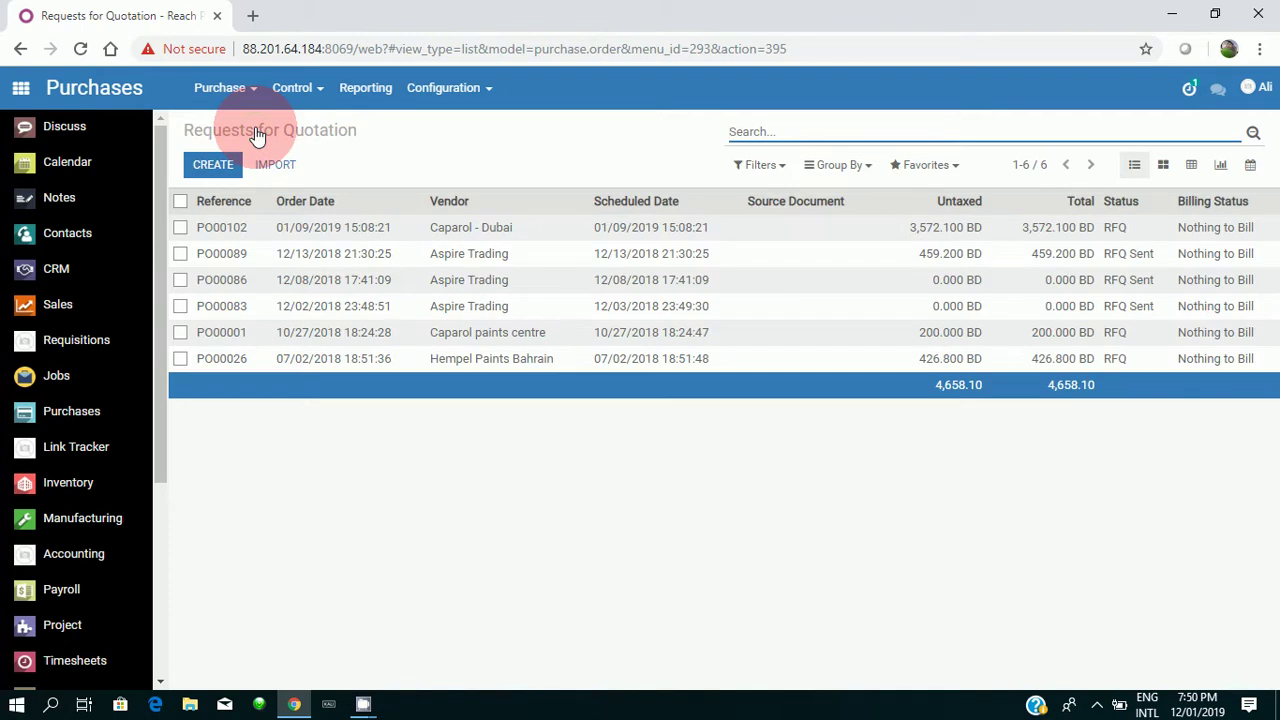
pyautogui.click(240, 94)
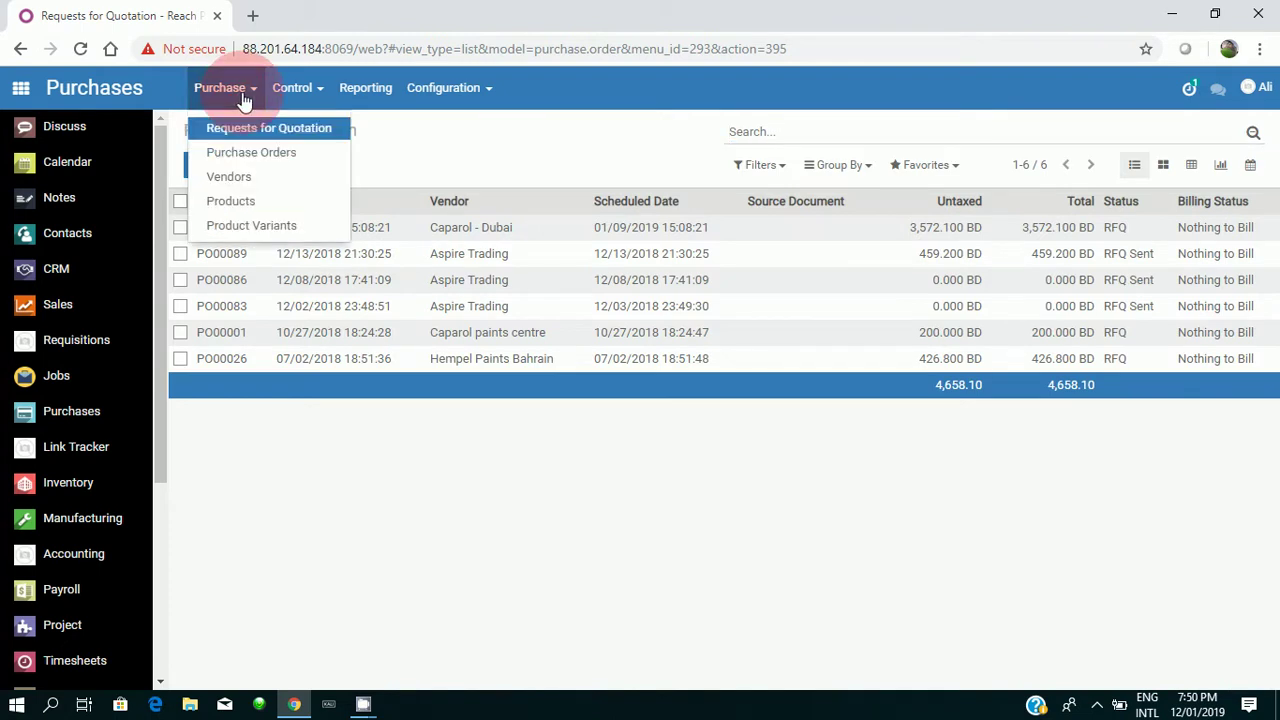
pyautogui.click(257, 154)
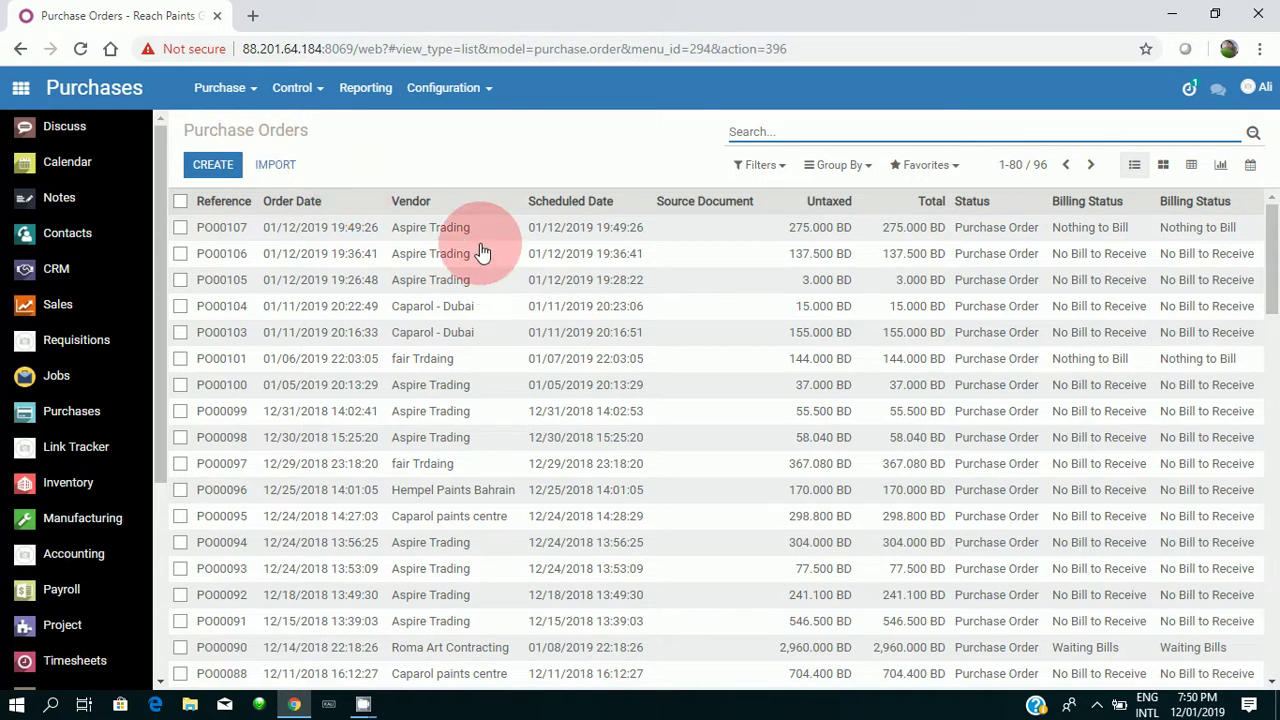
pyautogui.click(611, 235)
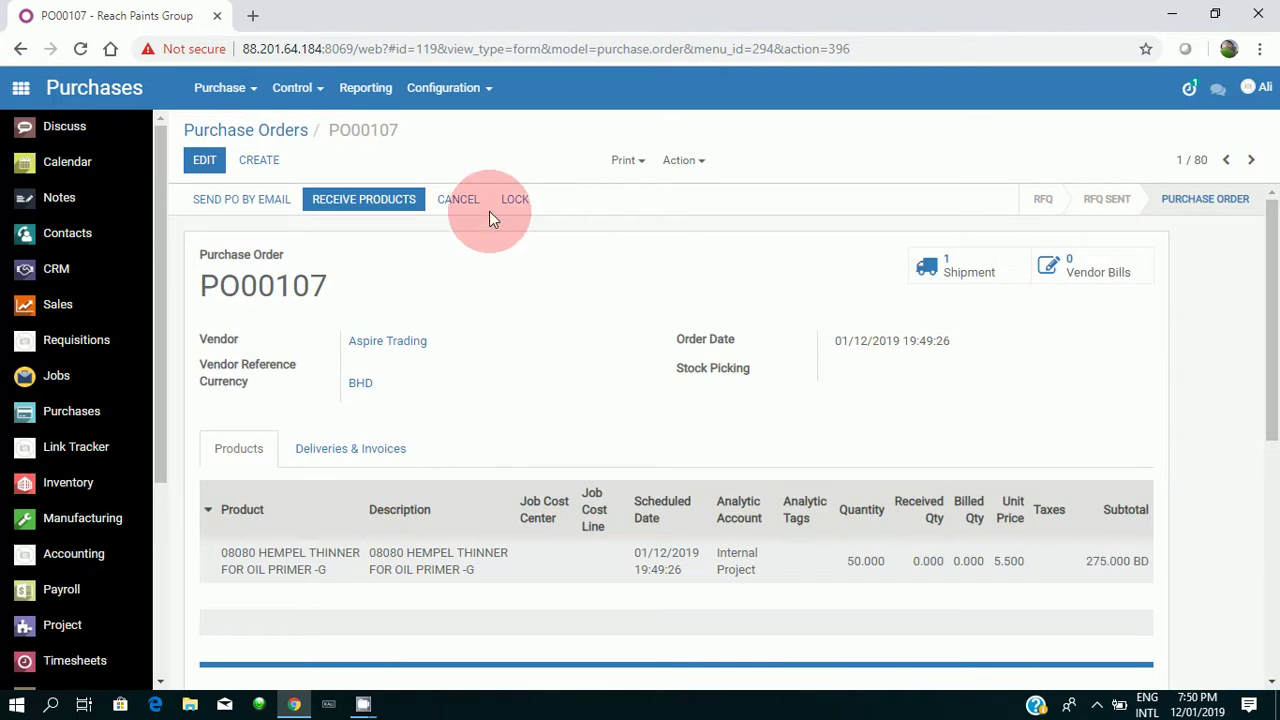
# - Start receiving the order's products and set the receipt line's analytic account to Internal Project
pyautogui.click(368, 200)
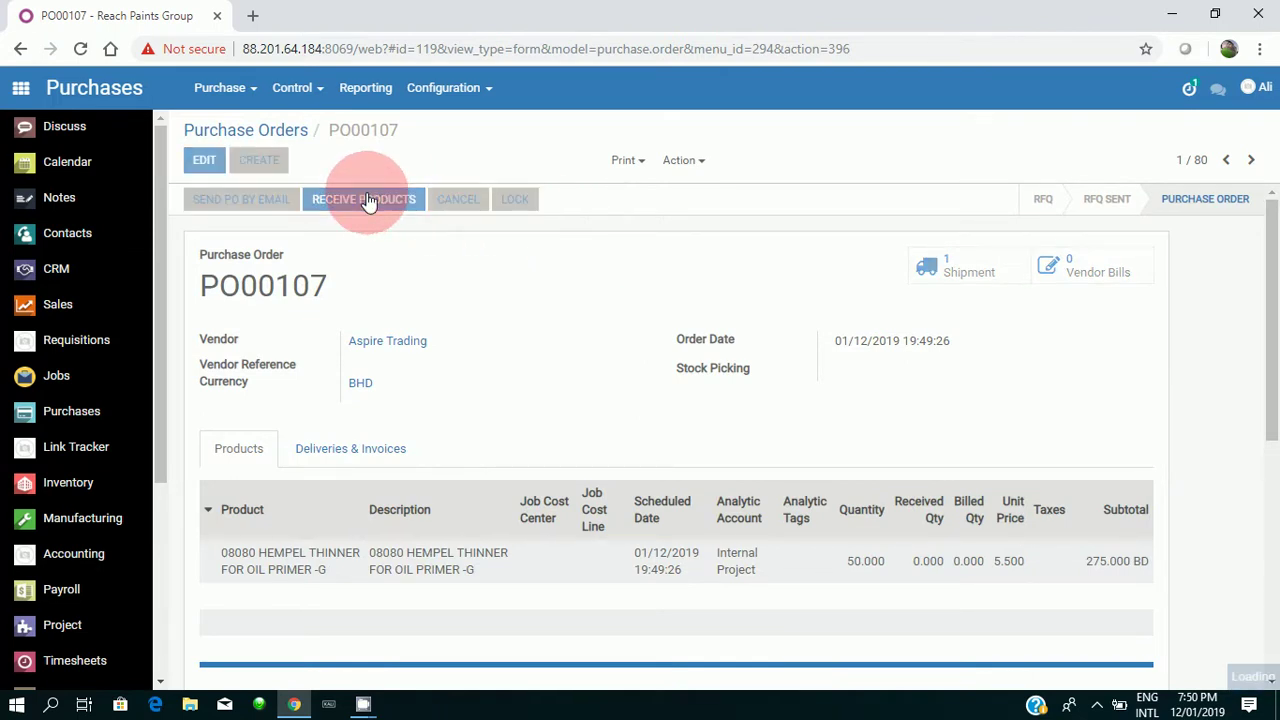
pyautogui.click(569, 455)
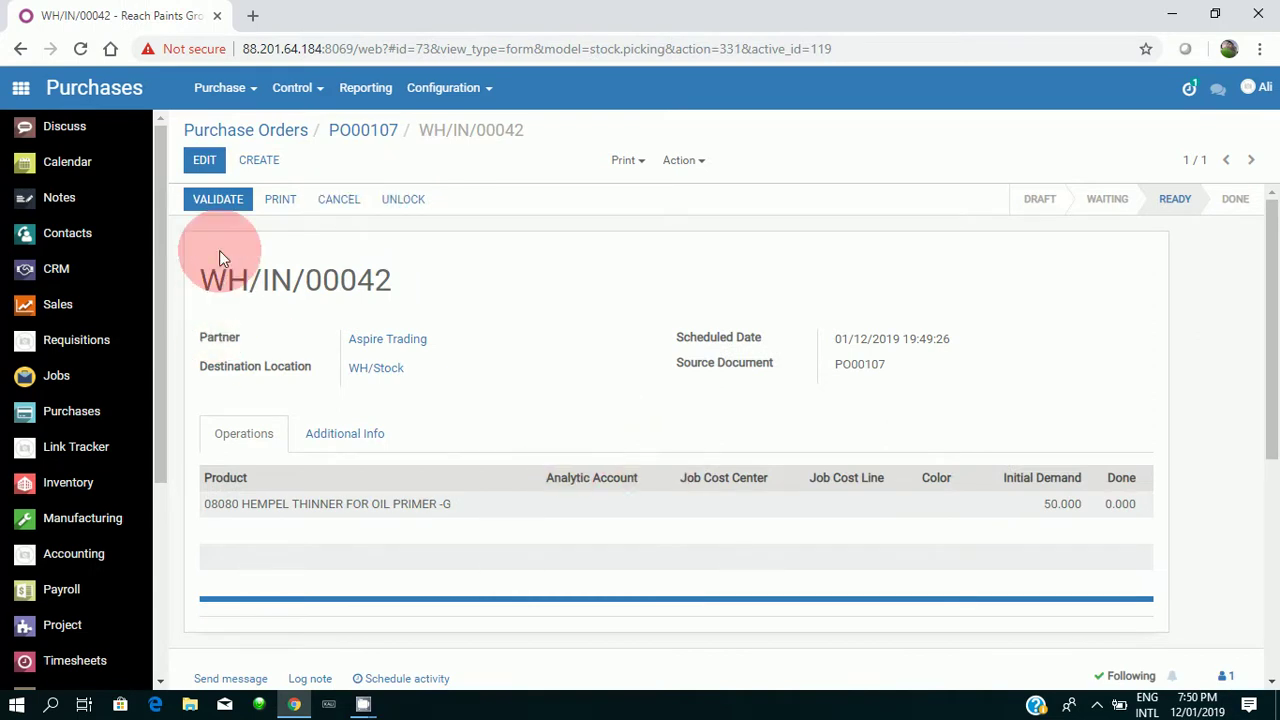
pyautogui.click(200, 162)
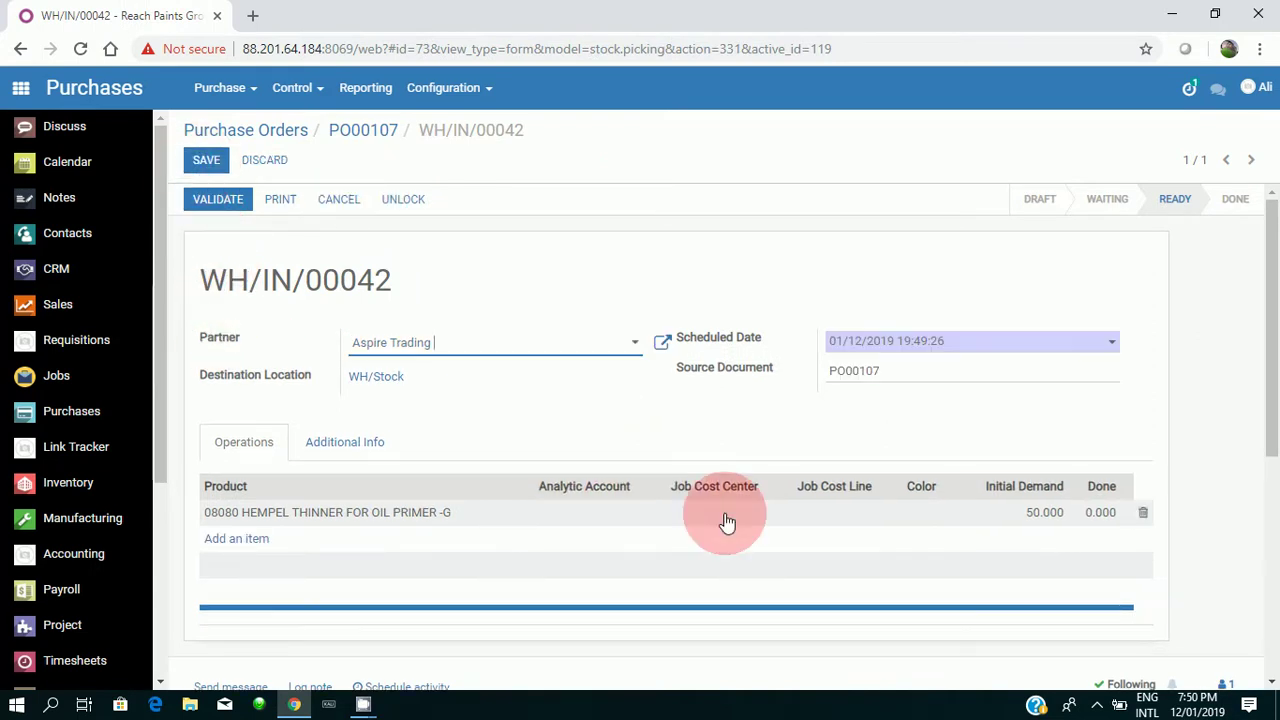
pyautogui.click(610, 523)
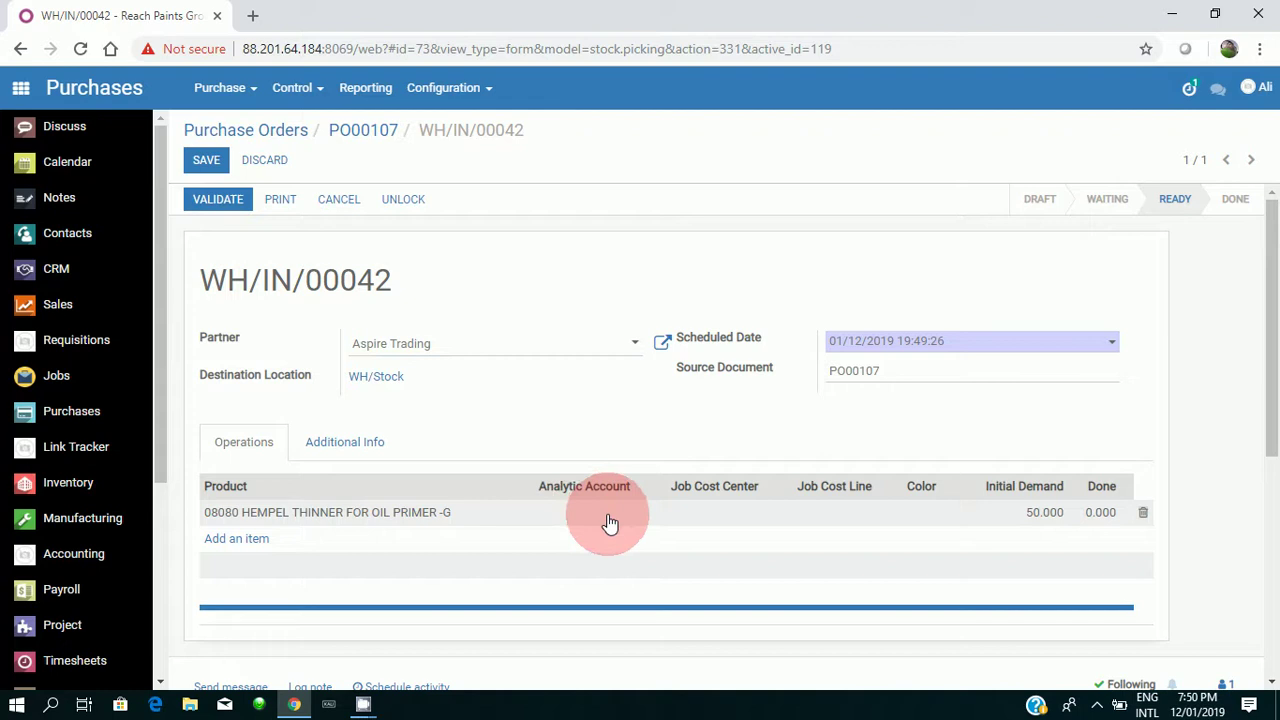
pyautogui.click(657, 518)
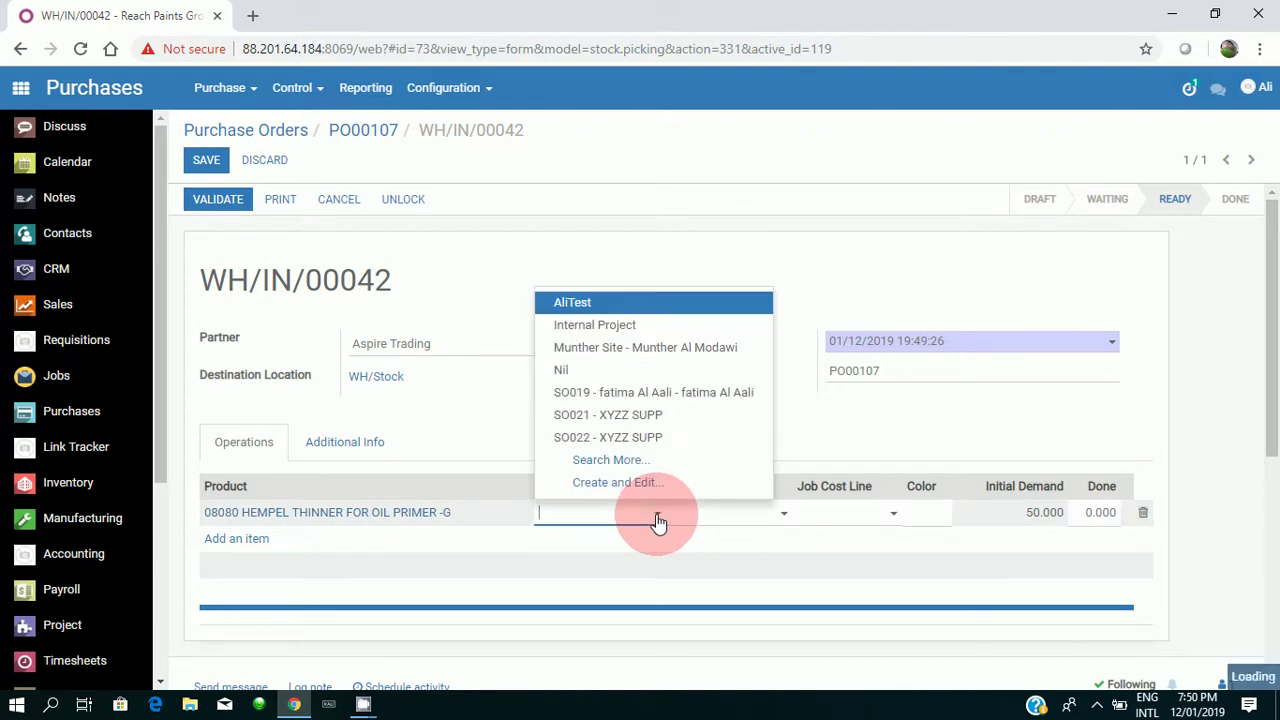
pyautogui.click(612, 326)
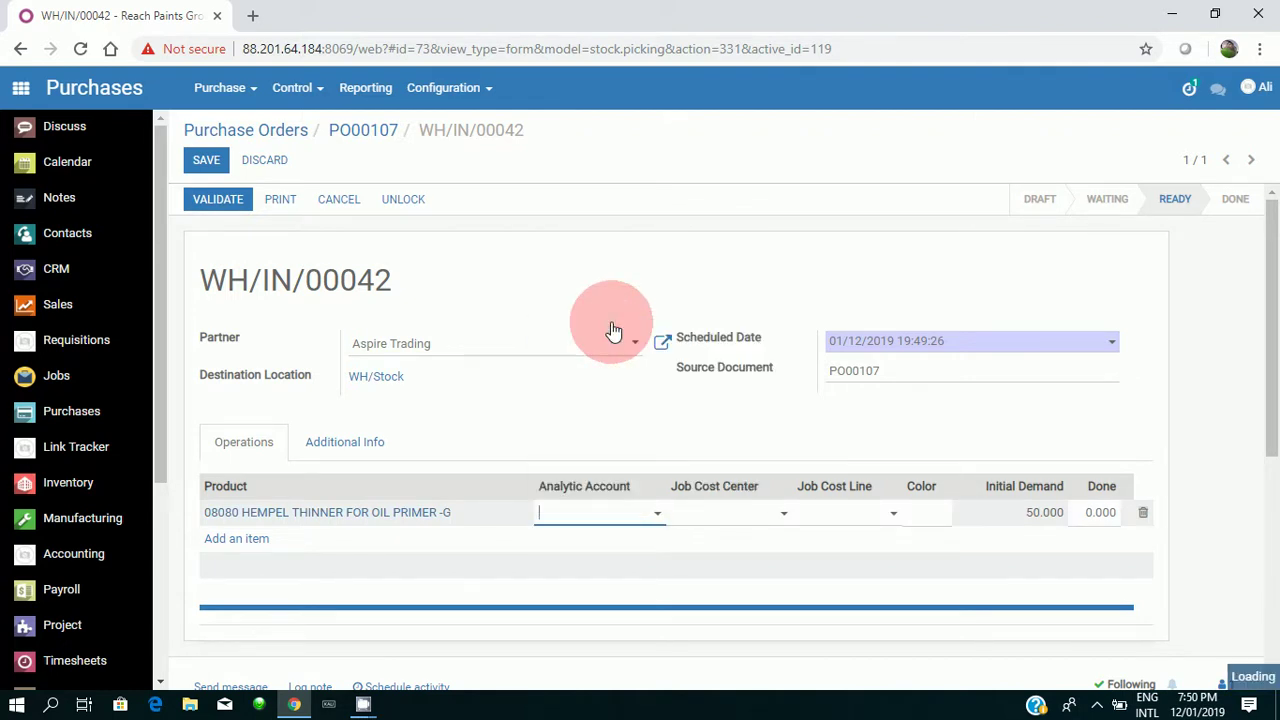
# - Set the done quantity of the thinner to 50, and validate and save the receipt
pyautogui.click(1091, 520)
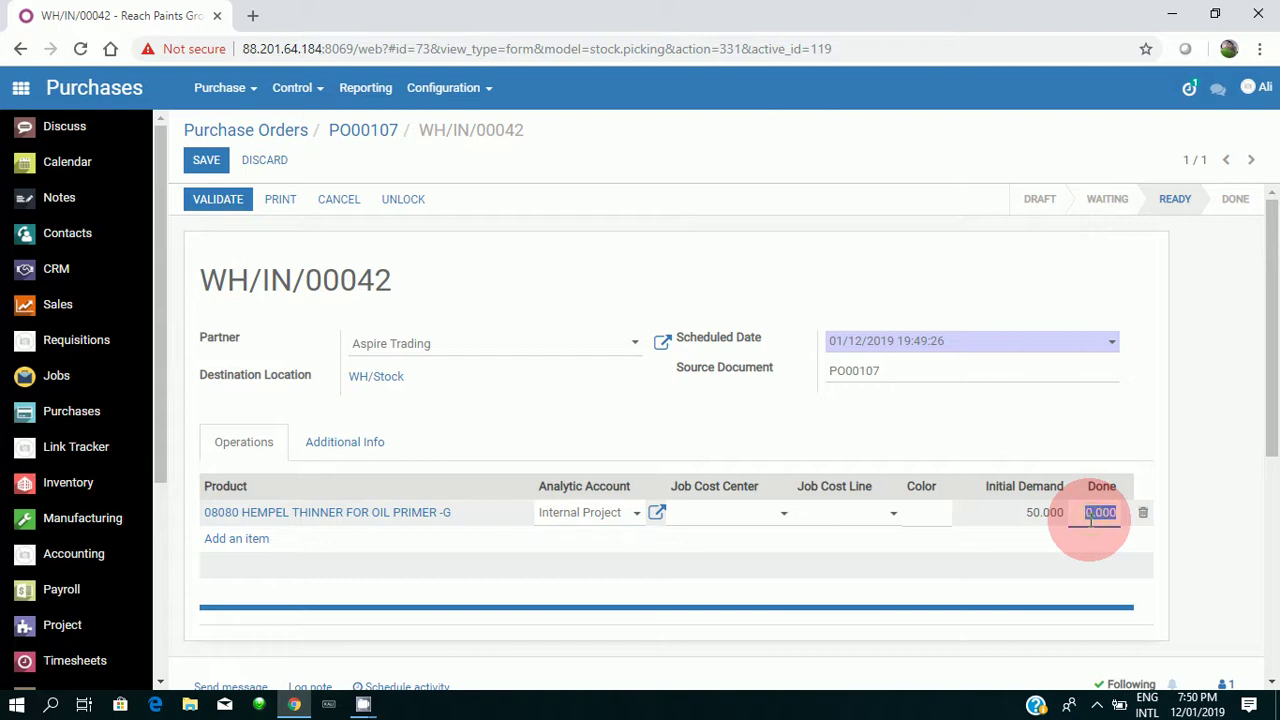
pyautogui.write('50')
pyautogui.click(1020, 562)
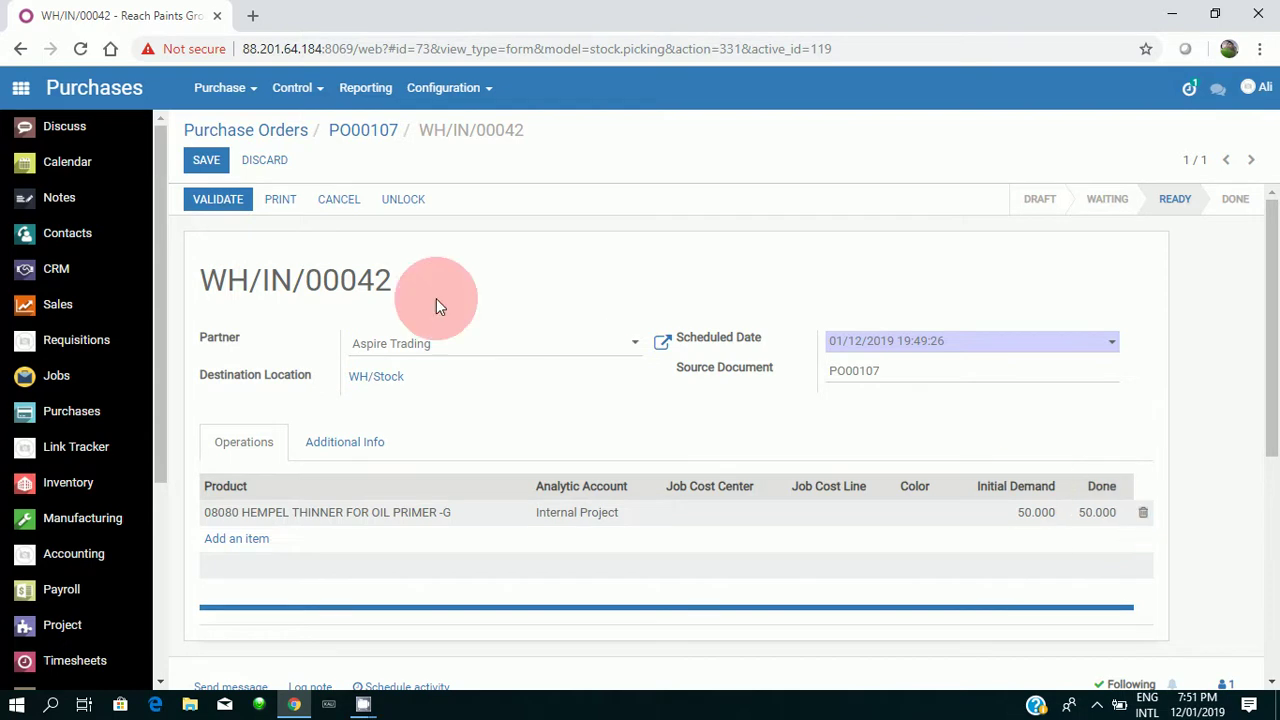
pyautogui.click(213, 203)
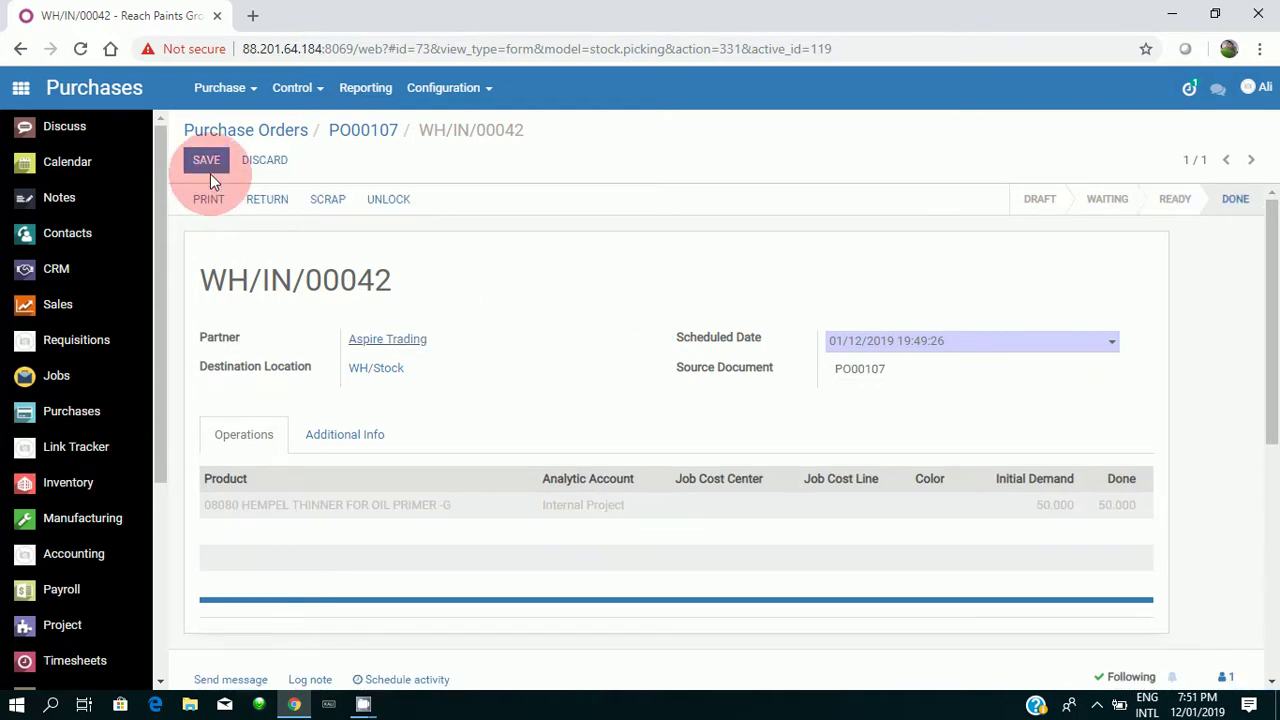
pyautogui.click(208, 168)
# - Print the receipt's delivery slip and close the resulting PDF
pyautogui.click(212, 208)
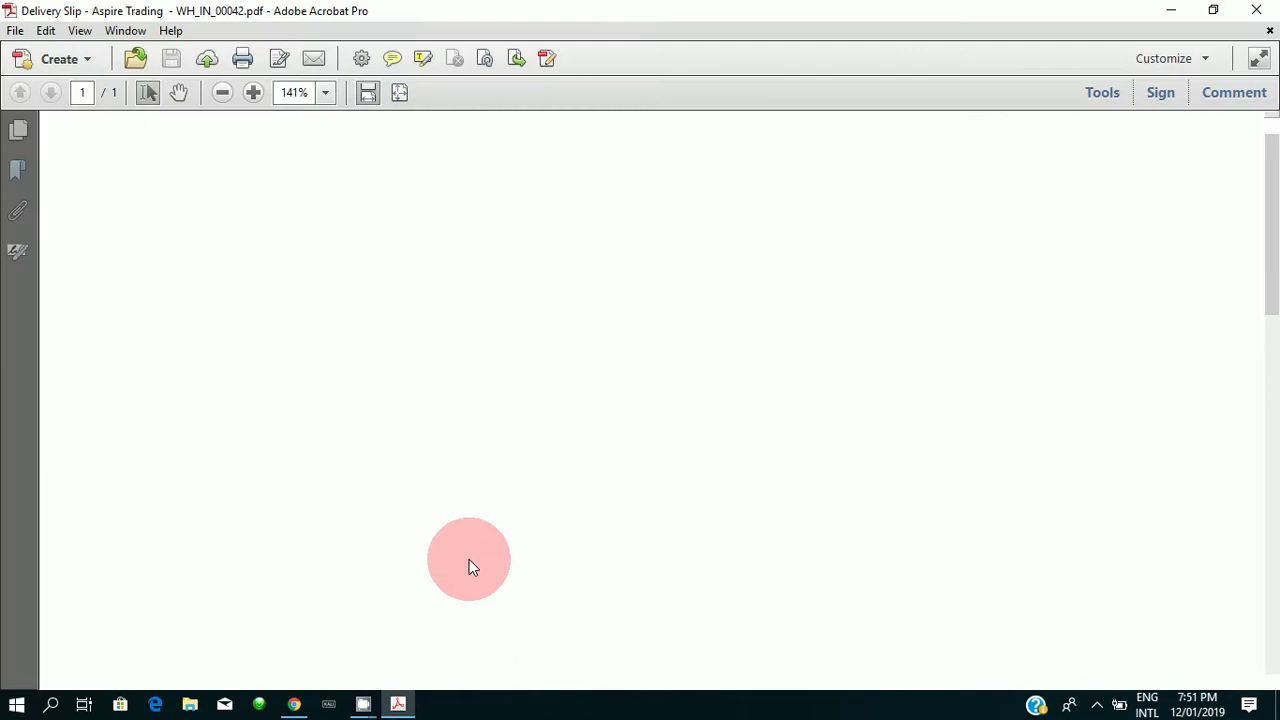
pyautogui.click(1257, 12)
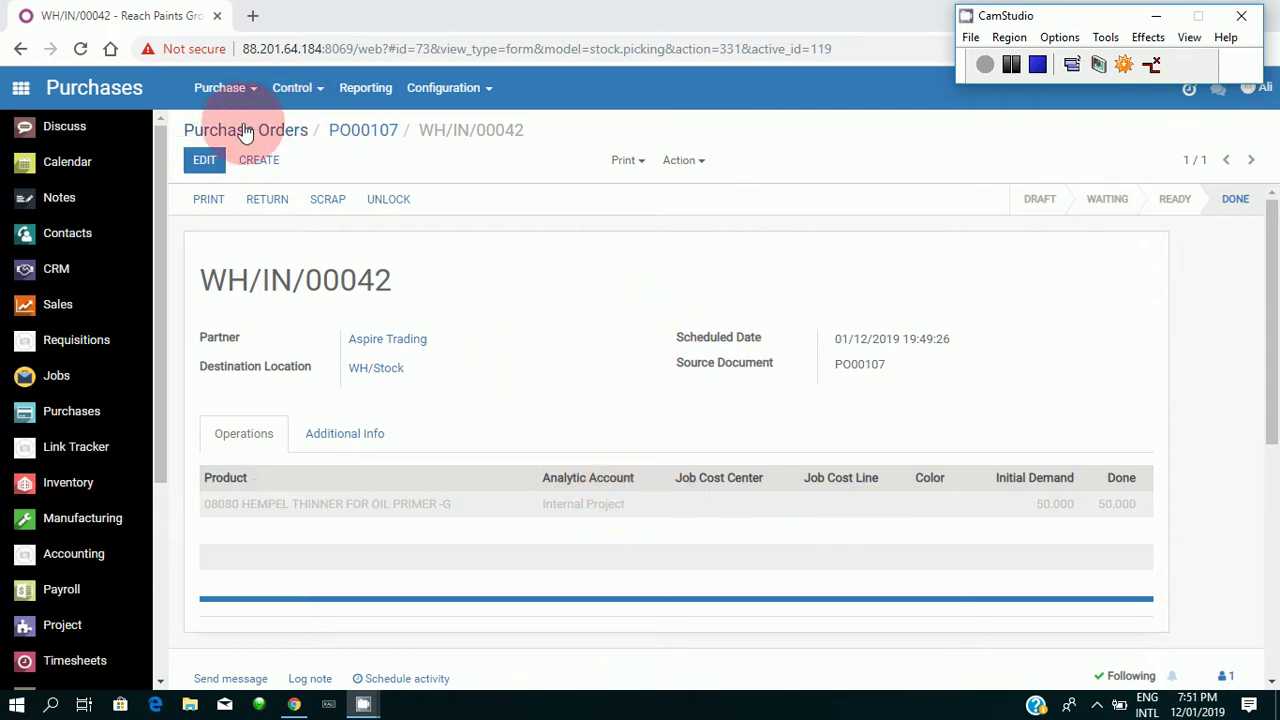
# - Return to the purchase order from the receipt and generate its vendor bill, grouped by Purchase Order
pyautogui.click(371, 131)
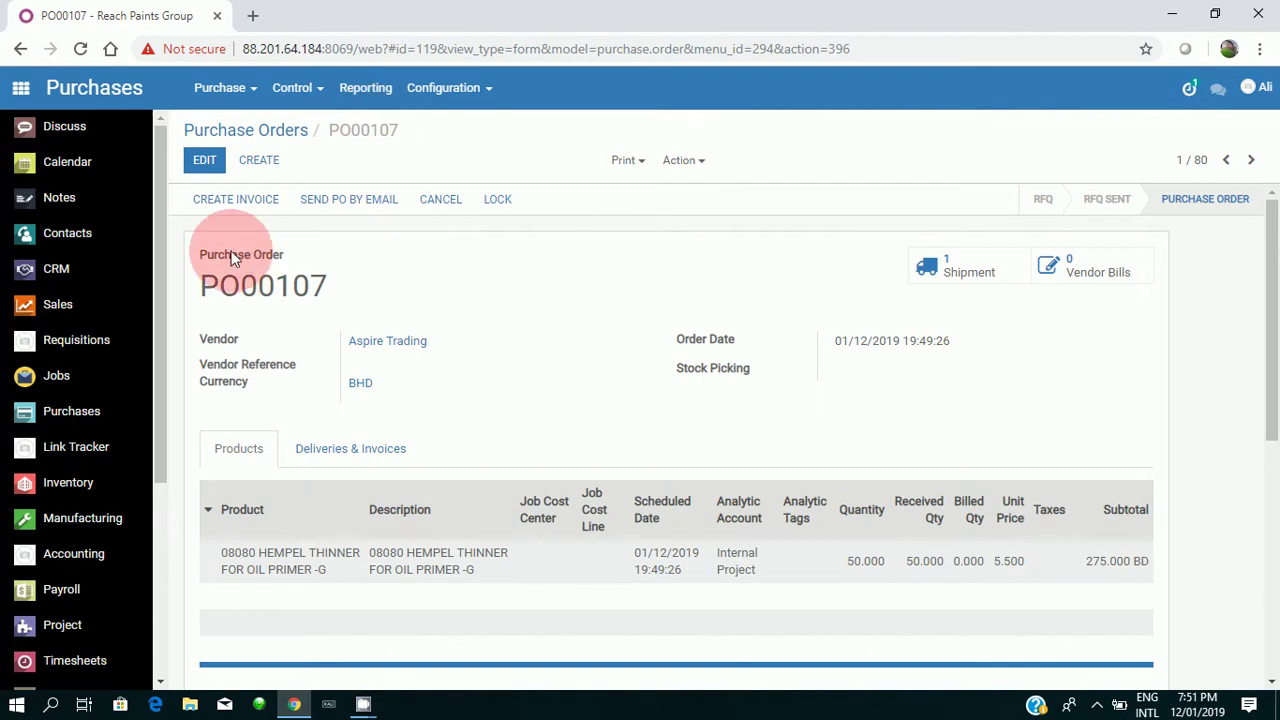
pyautogui.click(240, 204)
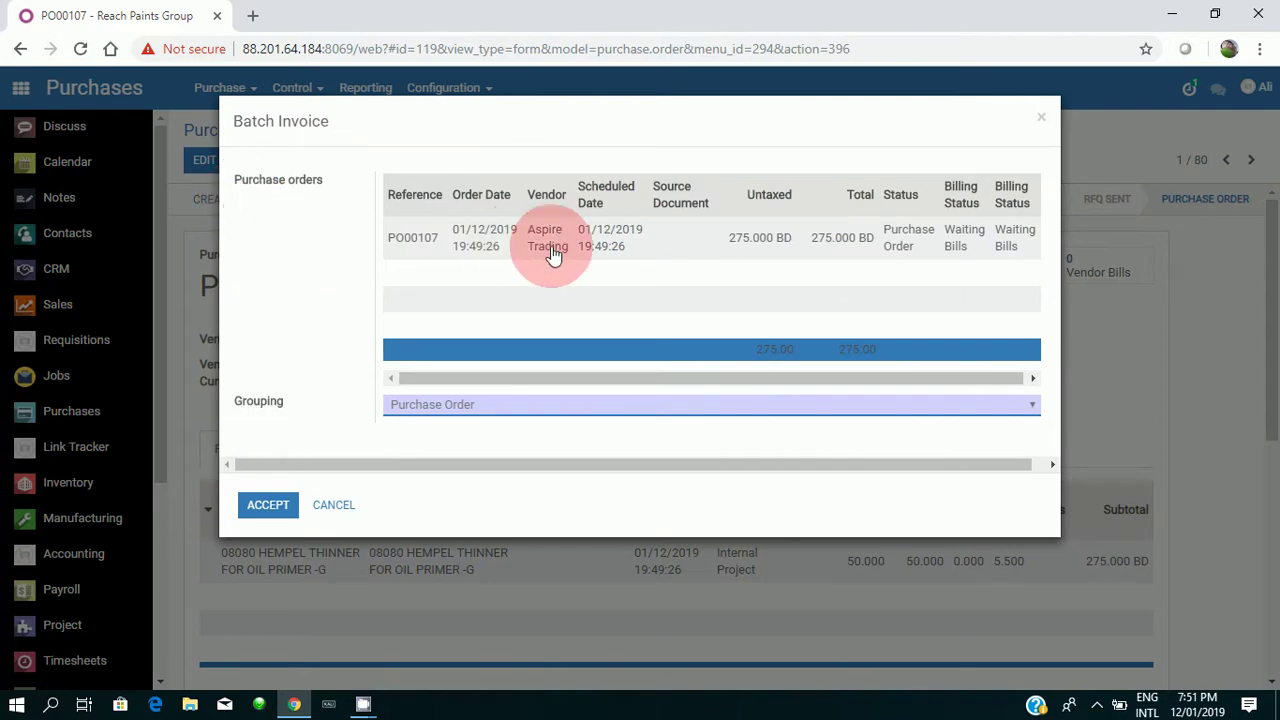
pyautogui.click(266, 508)
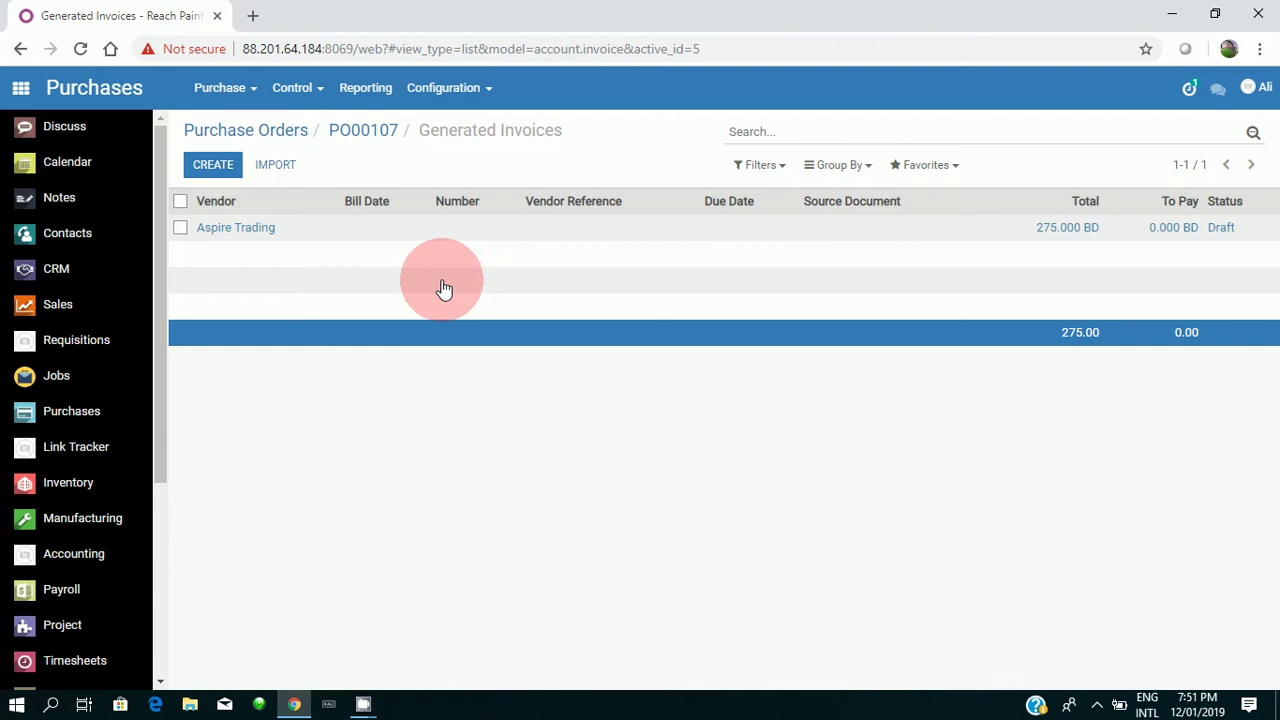
# - Validate the generated draft bill for Aspire Trading, and return to the Purchase Orders list
pyautogui.click(431, 233)
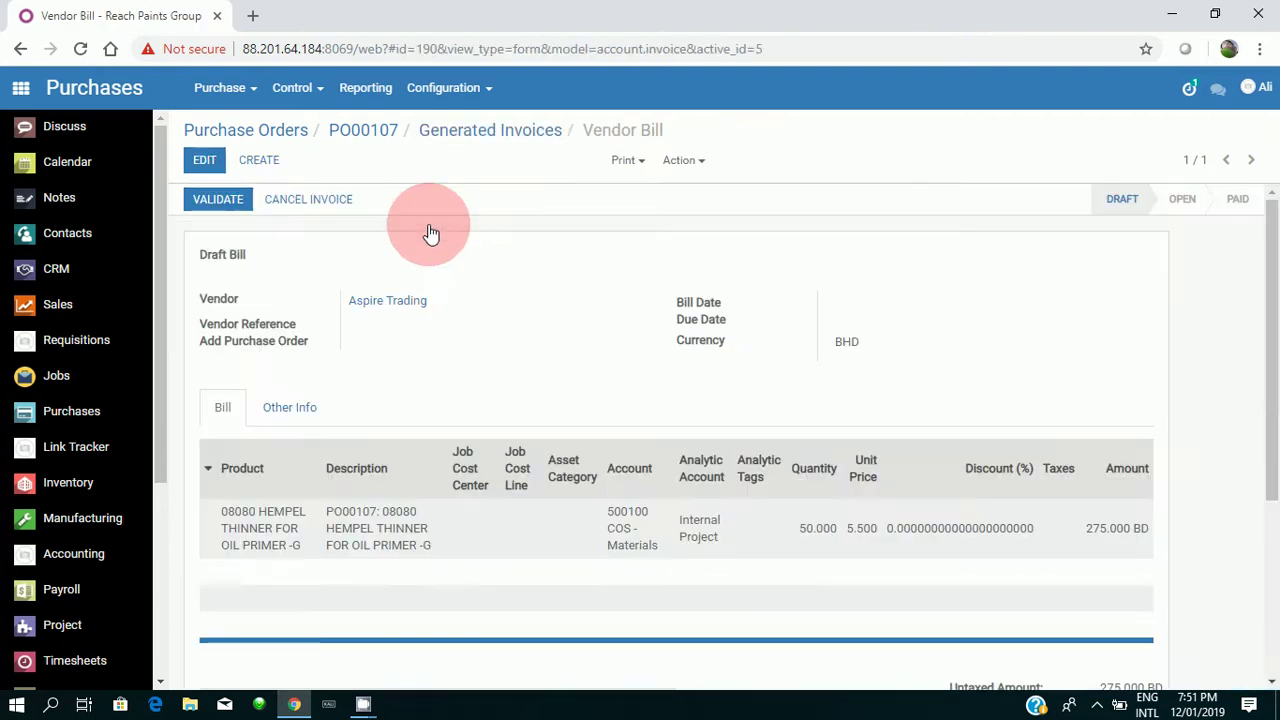
pyautogui.click(228, 200)
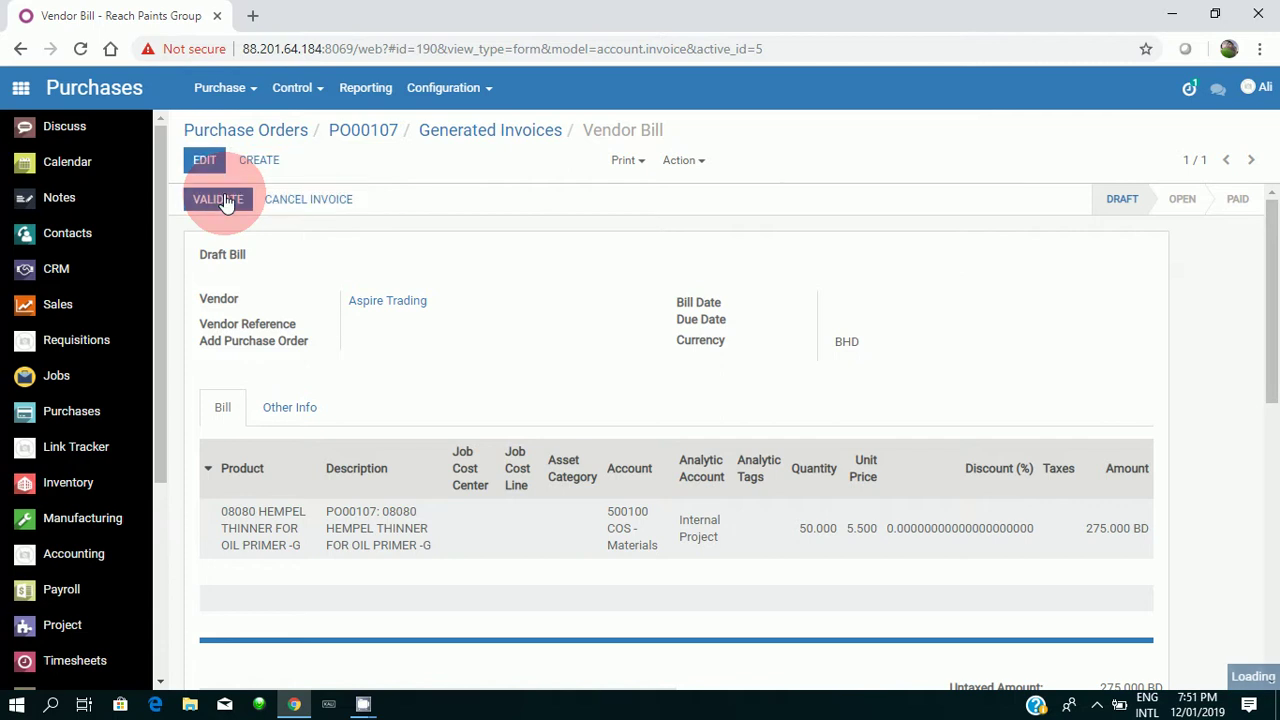
pyautogui.click(524, 412)
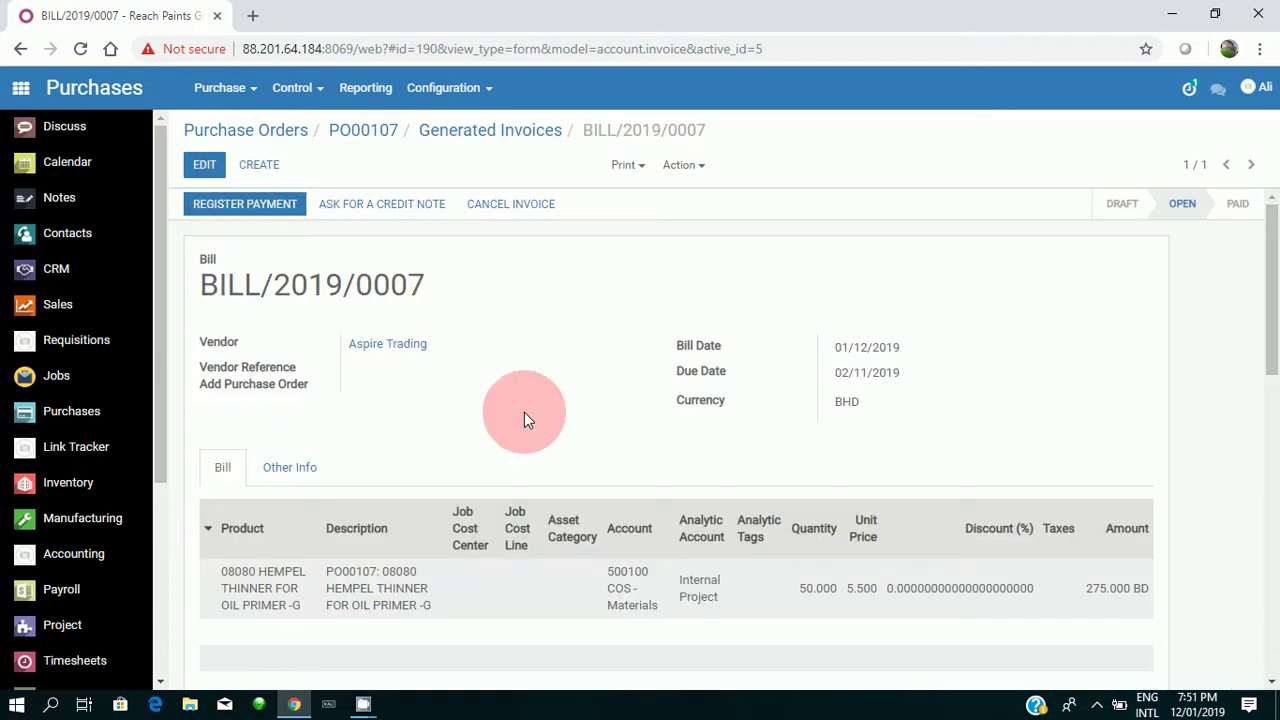
pyautogui.click(258, 140)
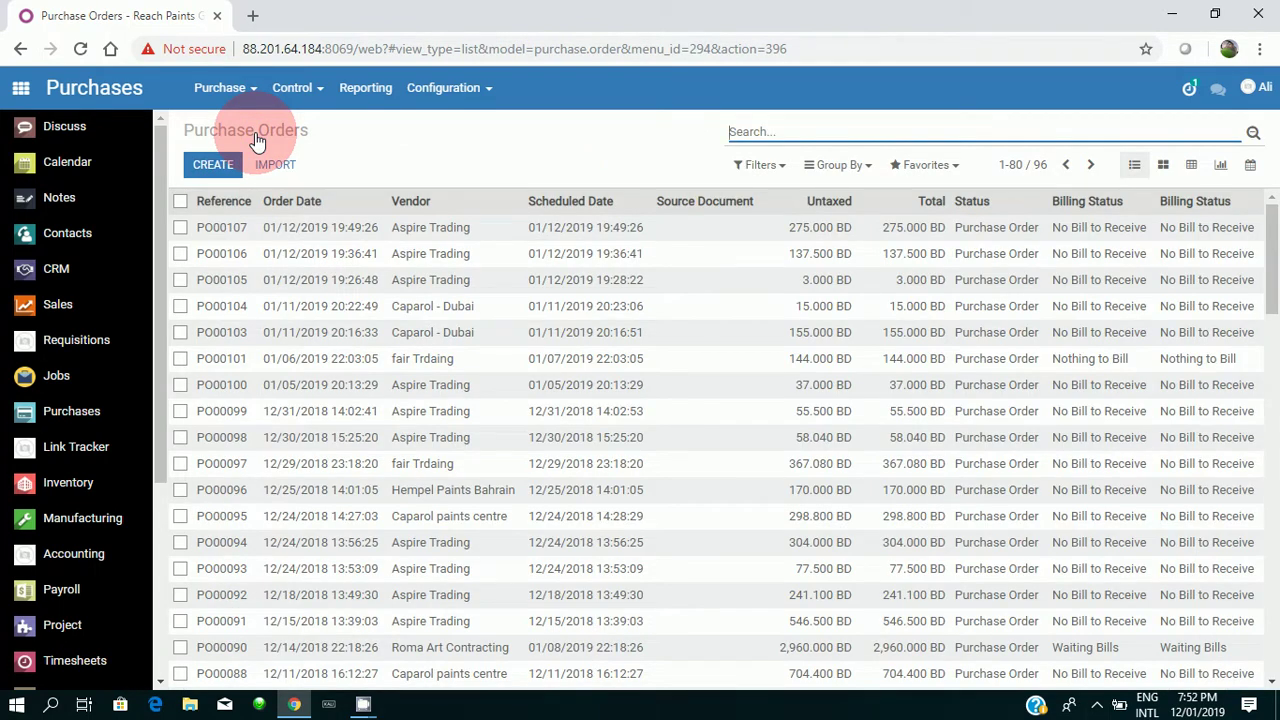
# - Go to the Inventory module's products and show them as a list with cost and quantity on hand
pyautogui.click(22, 92)
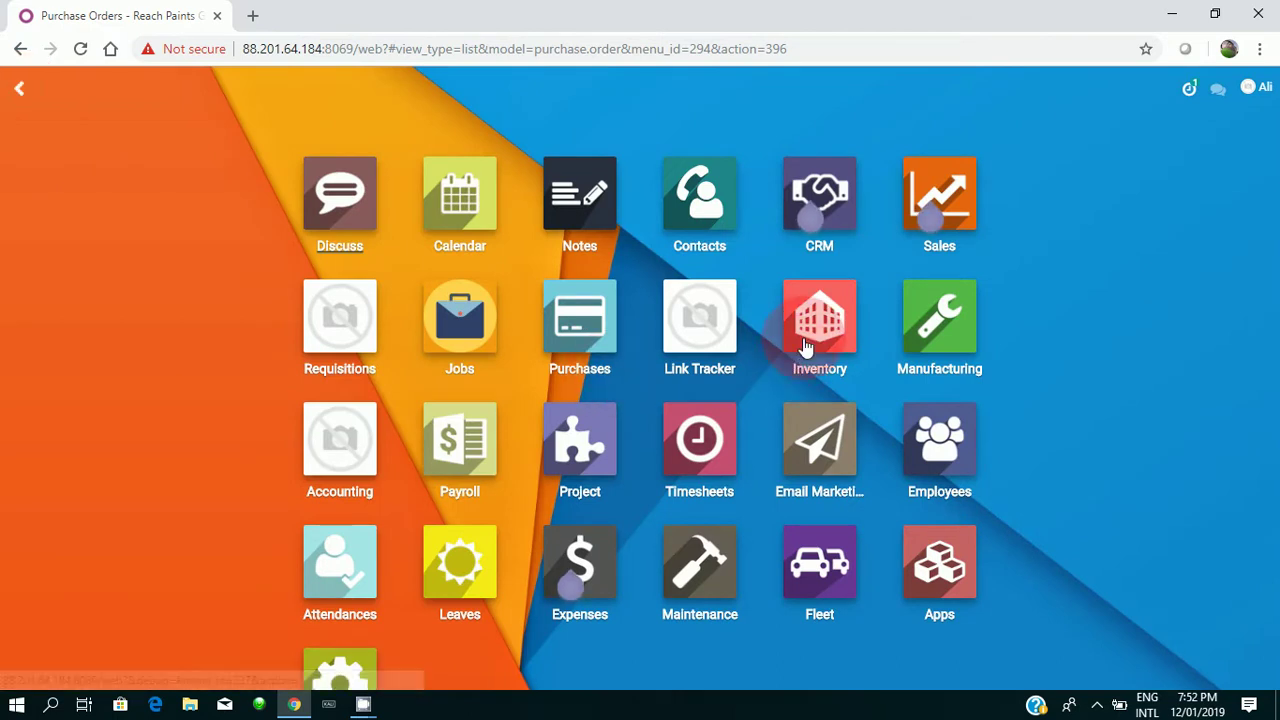
pyautogui.click(817, 320)
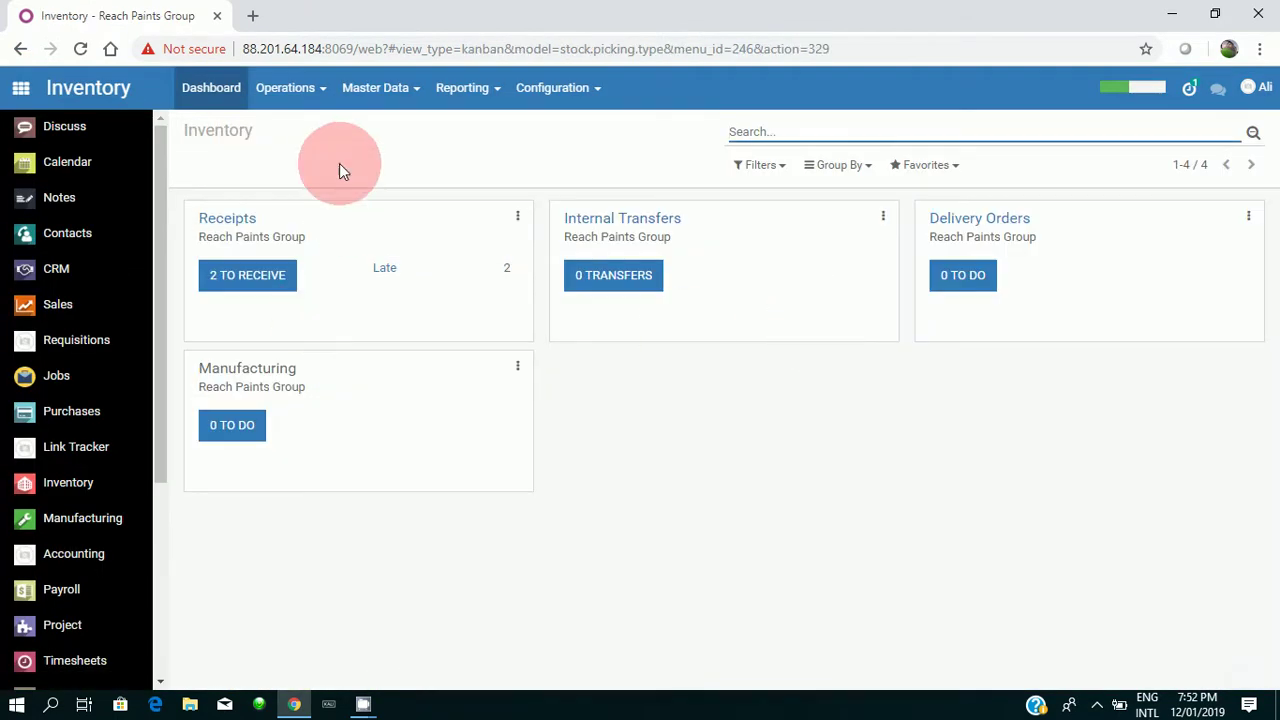
pyautogui.click(390, 92)
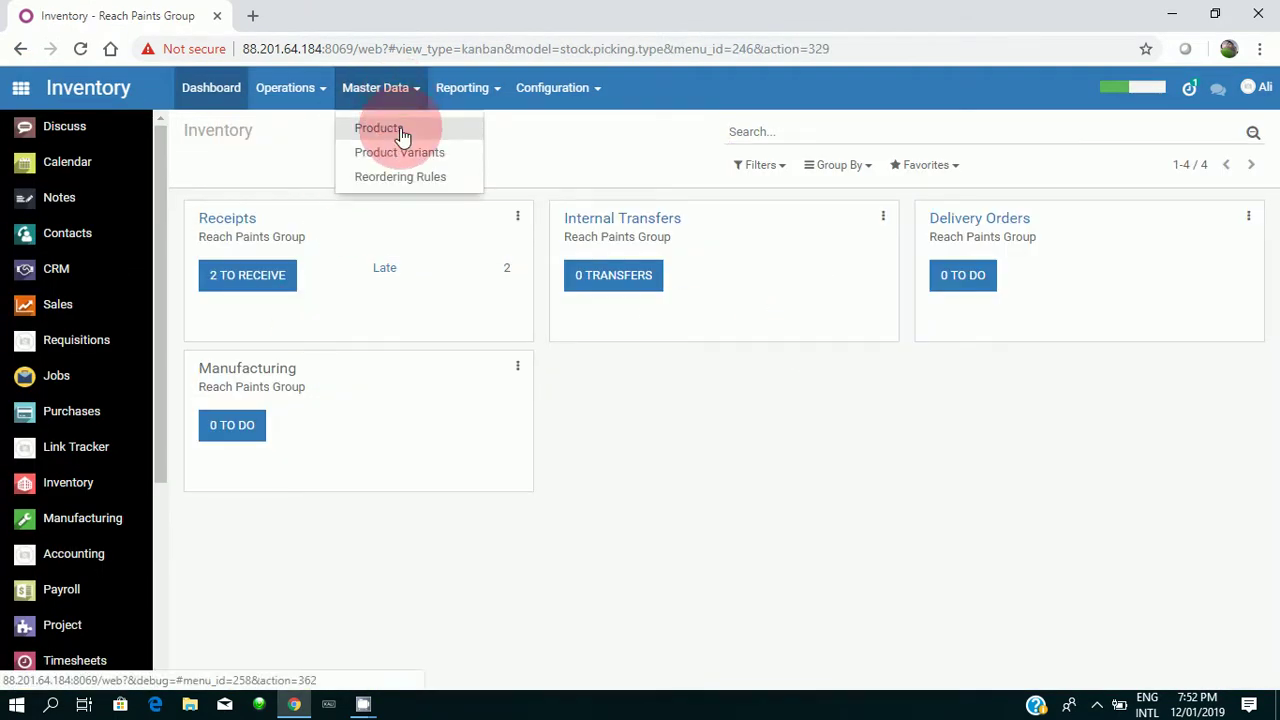
pyautogui.click(380, 128)
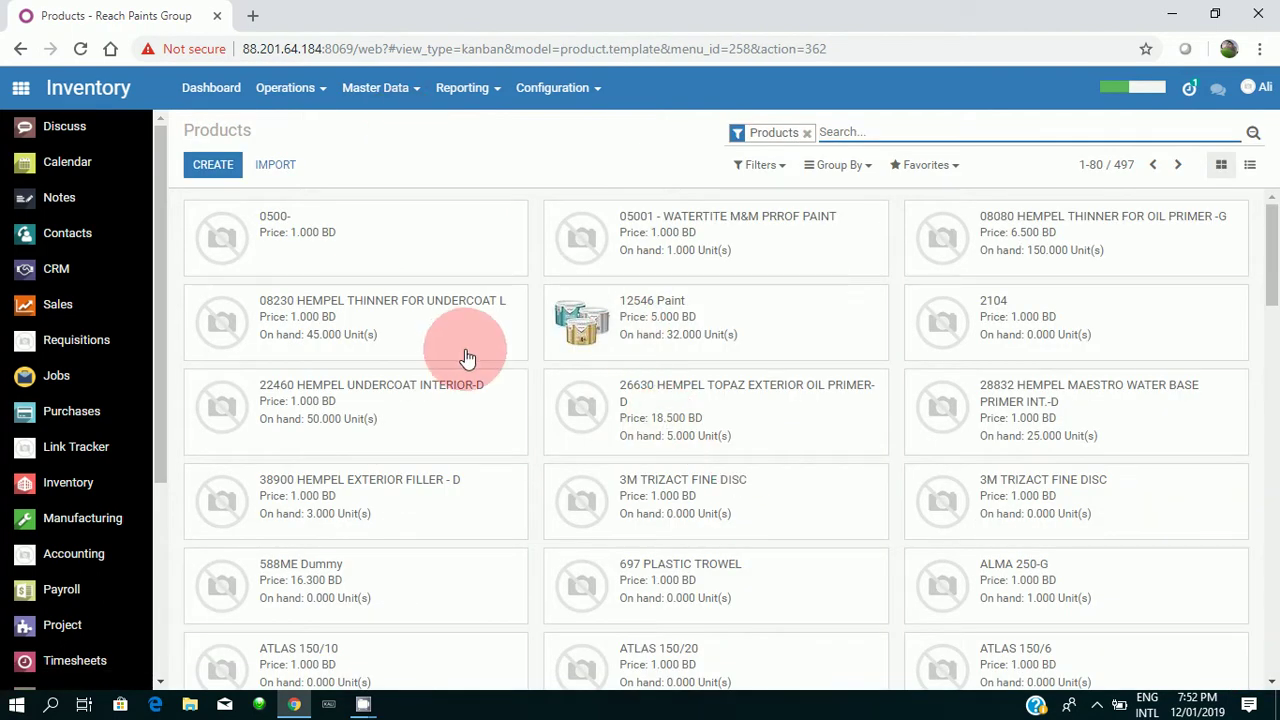
pyautogui.click(1252, 165)
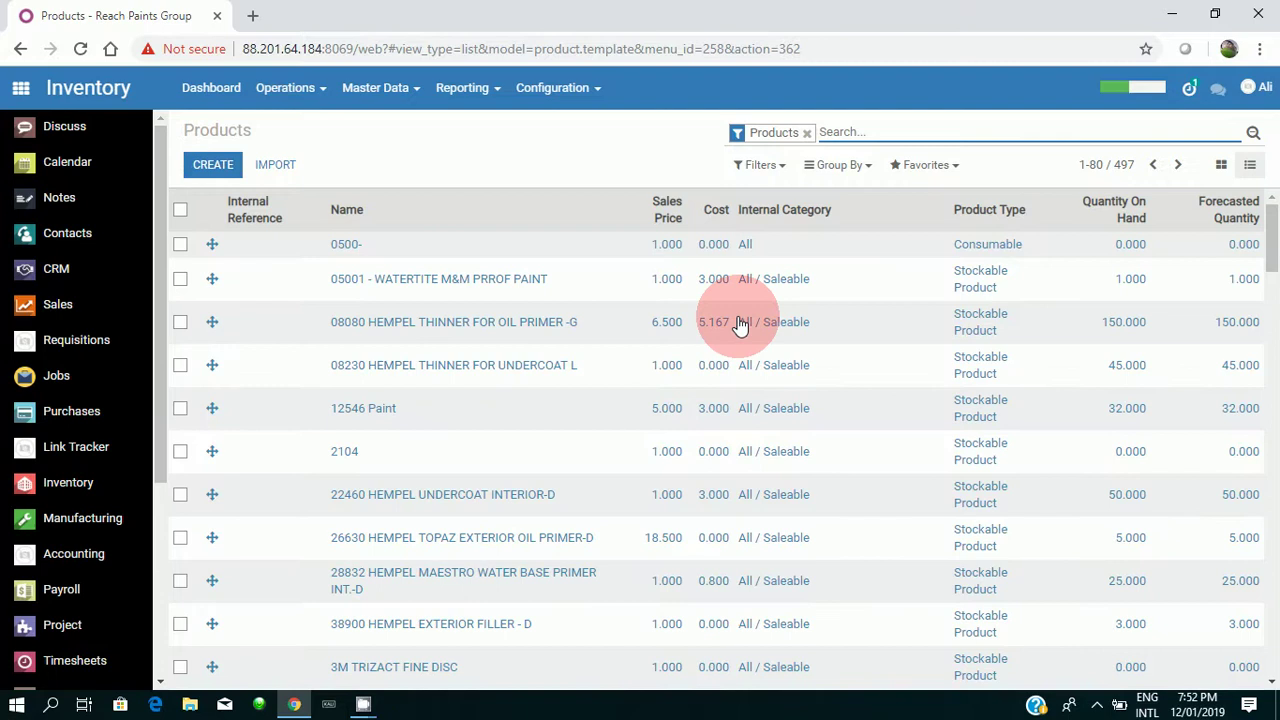
# - Open the product 08080 HEMPEL THINNER FOR OIL PRIMER -G and check its cost
pyautogui.click(408, 333)
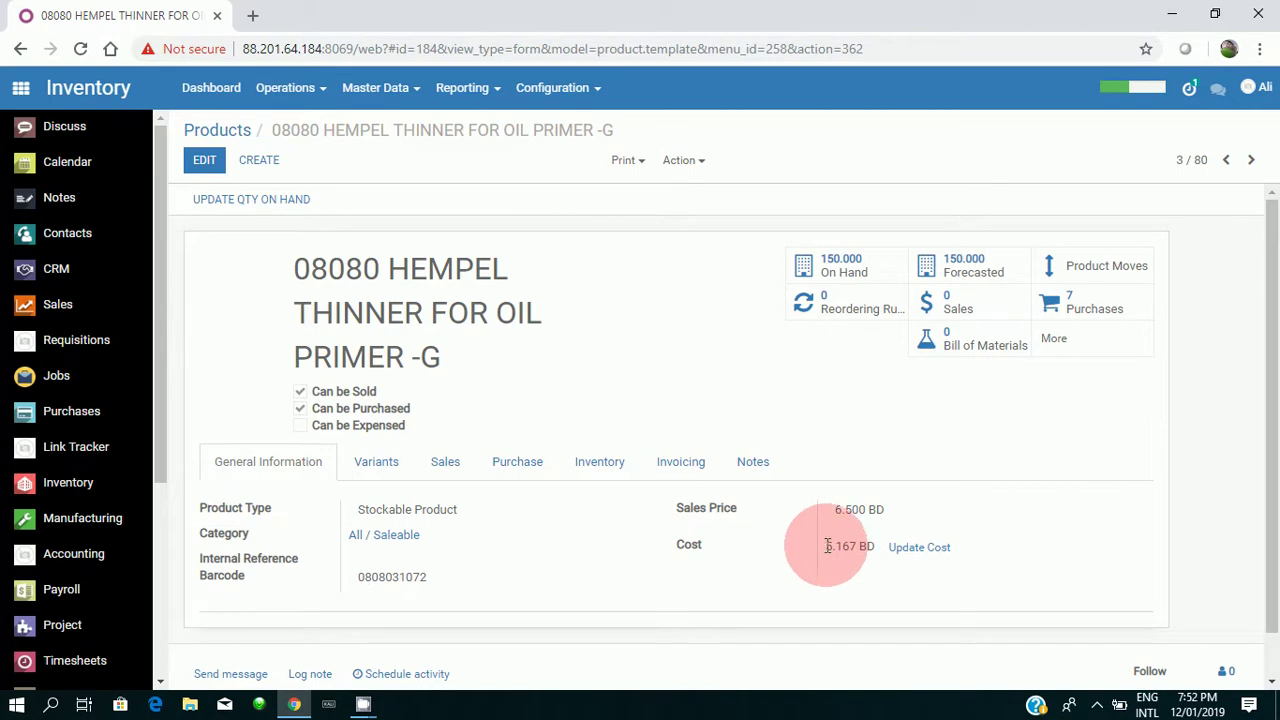
pyautogui.moveTo(826, 546); pyautogui.dragTo(862, 544)
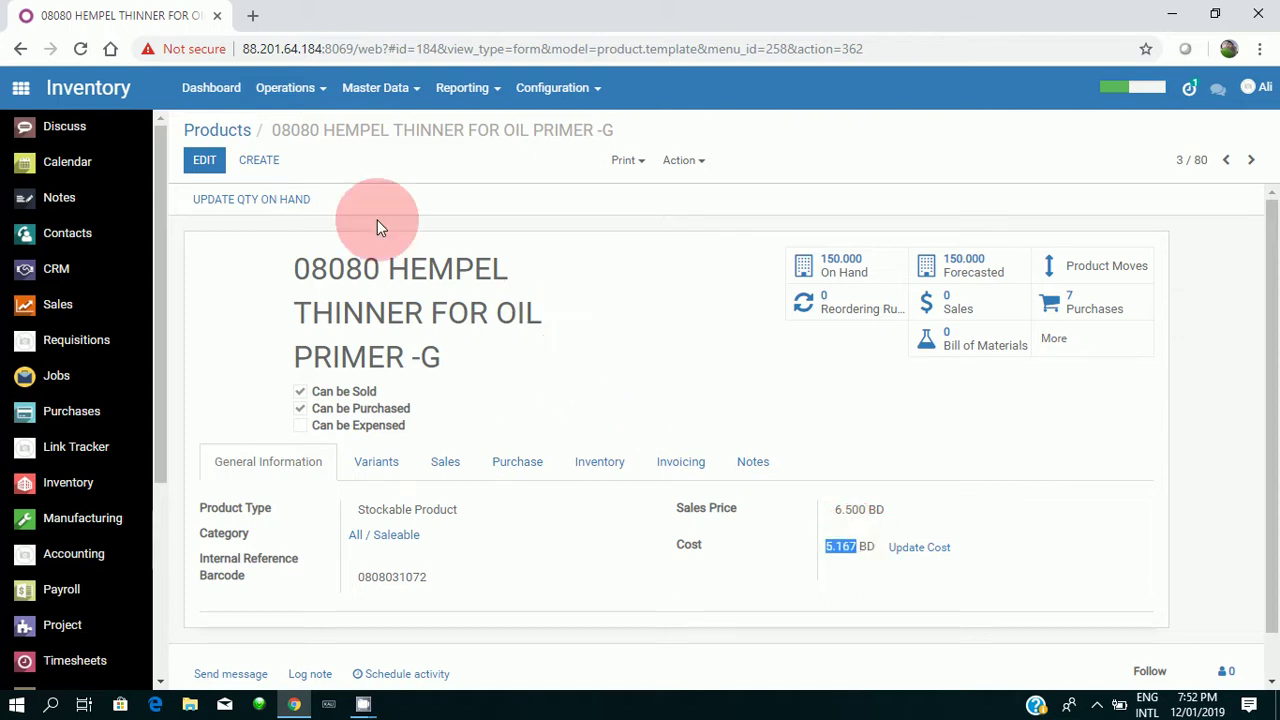
pyautogui.click(288, 272)
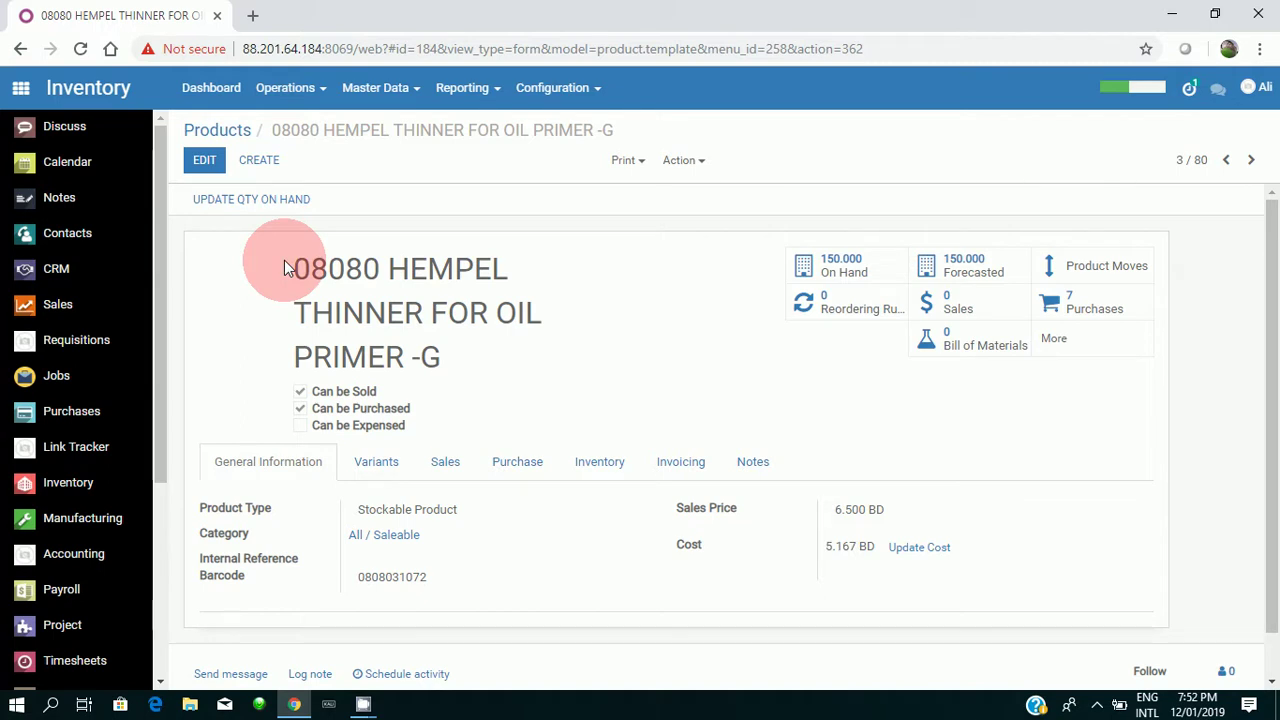
pyautogui.click(363, 704)
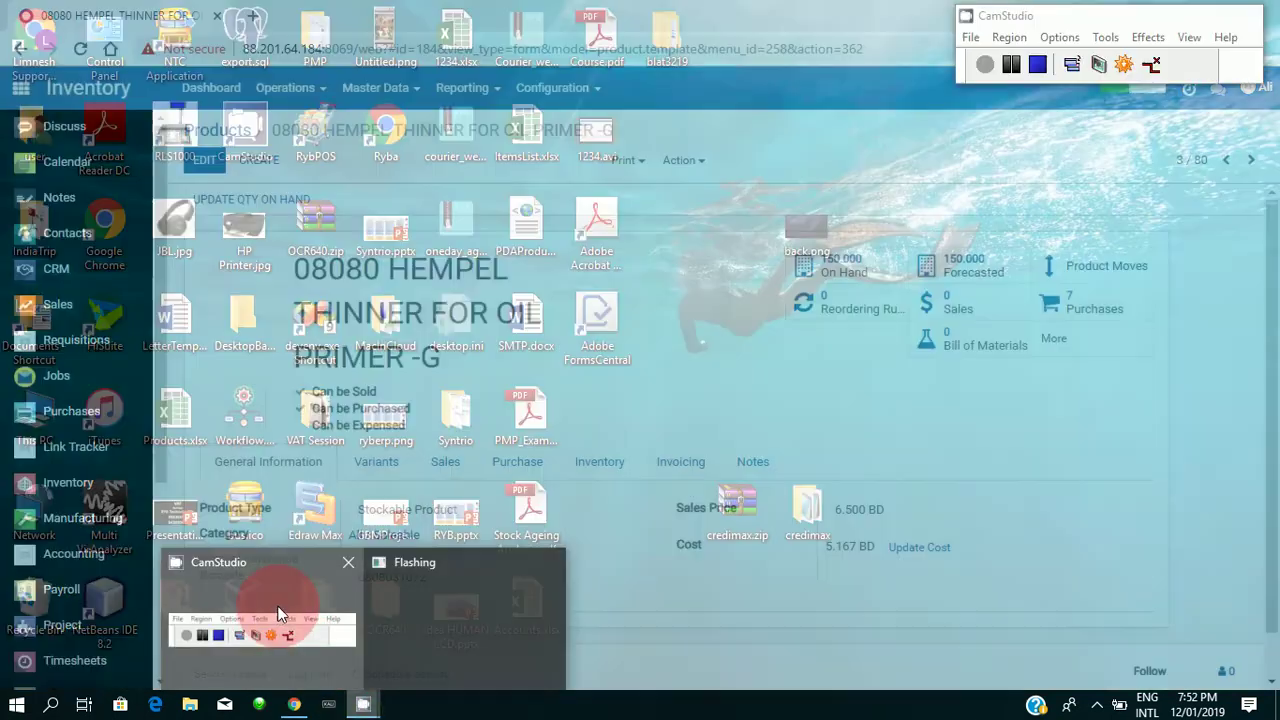
pyautogui.click(284, 630)
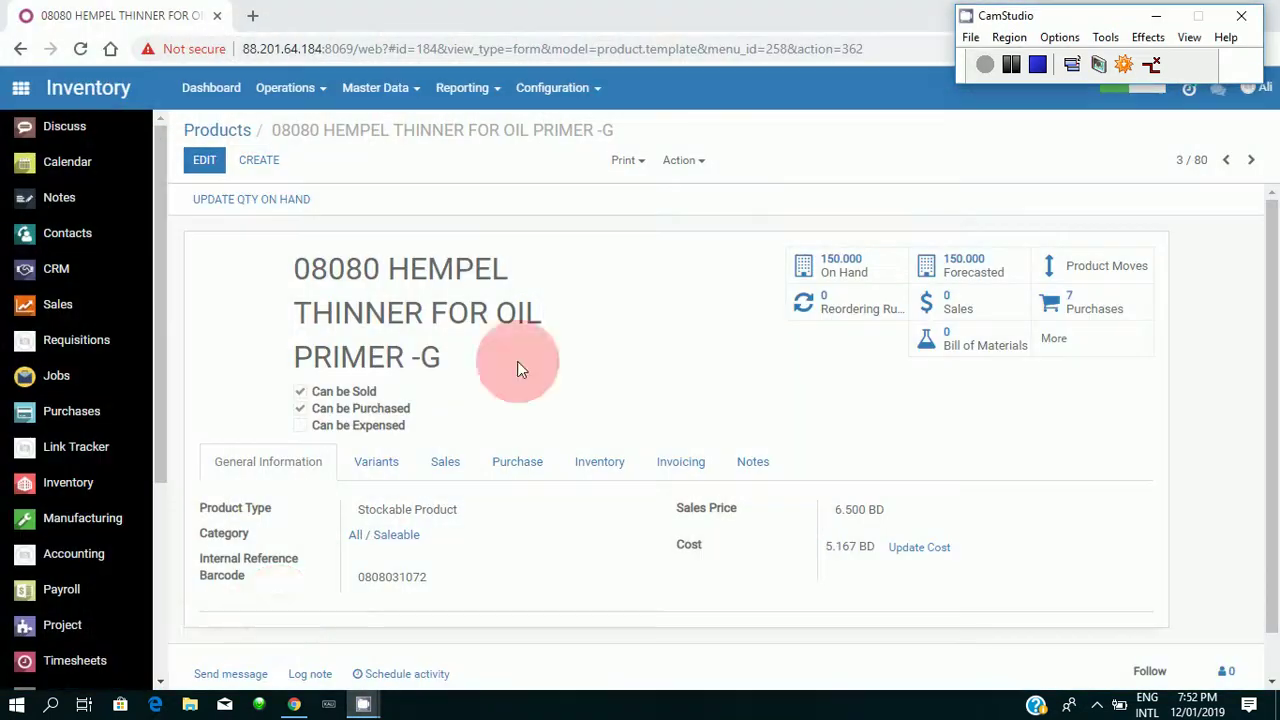